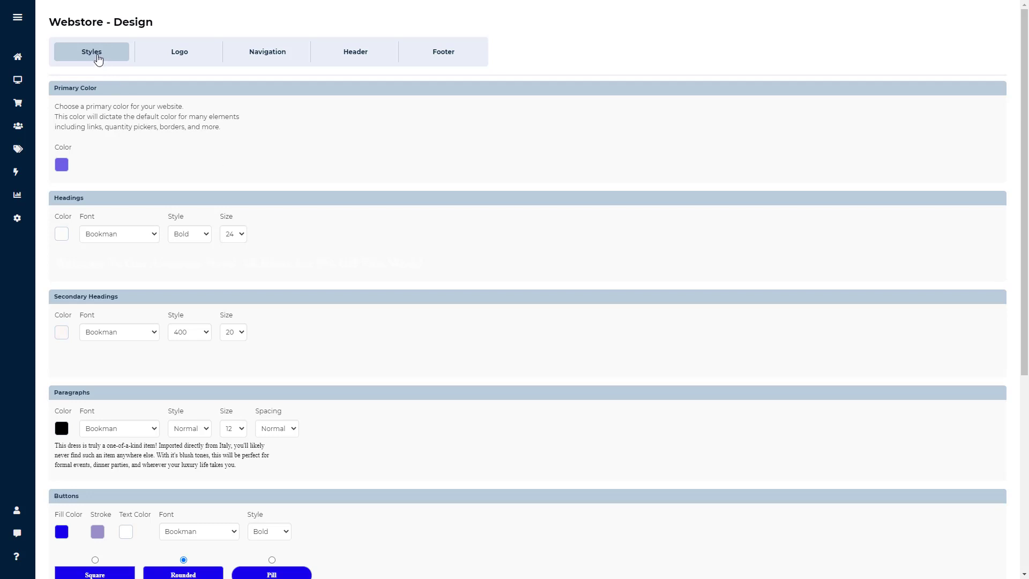
Step: Set the website's primary color to a lighter, partly transparent violet in the Styles settings
{"action": "scroll", "coordinate": [327, 269], "scroll_direction": "down", "scroll_amount": 1}
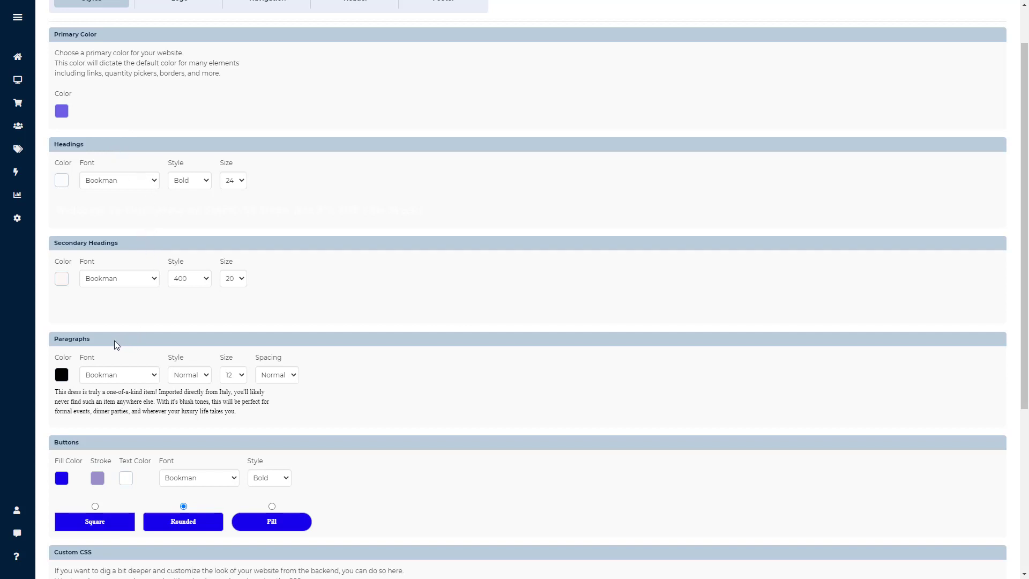
{"action": "scroll", "coordinate": [114, 340], "scroll_direction": "down", "scroll_amount": 3}
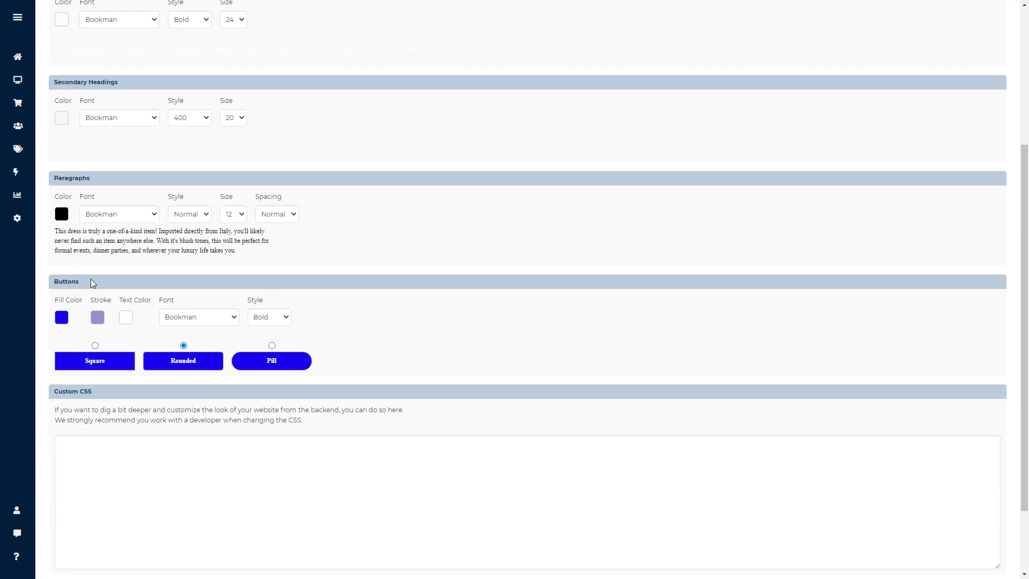
{"action": "scroll", "coordinate": [92, 281], "scroll_direction": "up", "scroll_amount": 4}
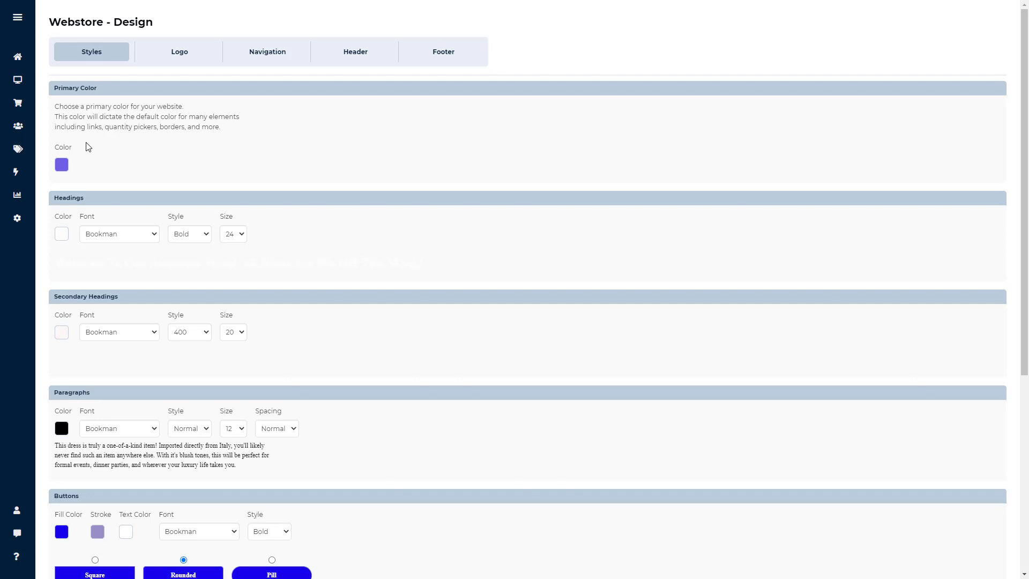
{"action": "left_click", "coordinate": [63, 168]}
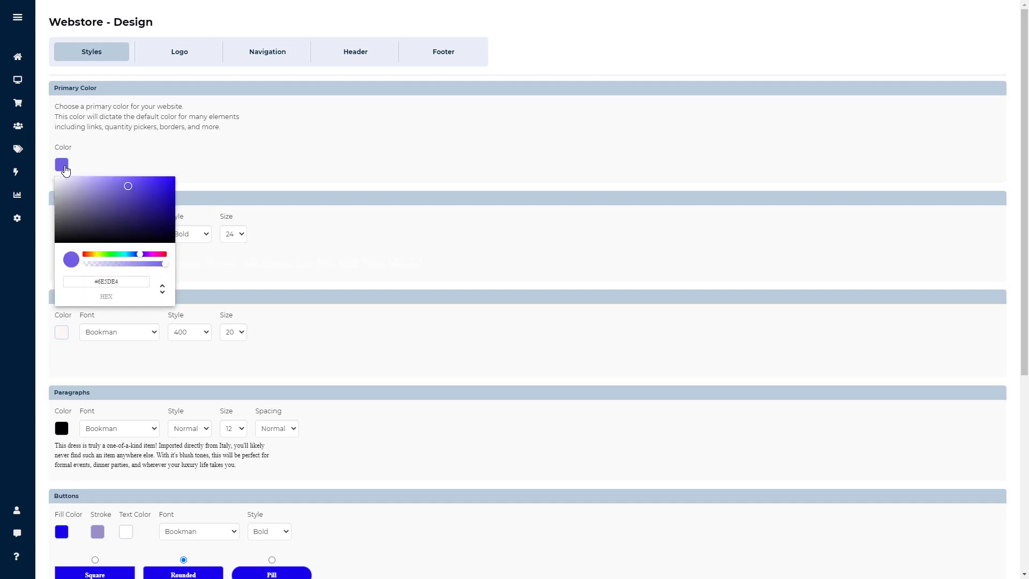
{"action": "left_click", "coordinate": [122, 194]}
{"action": "left_click_drag", "start_coordinate": [122, 194], "coordinate": [119, 210]}
{"action": "left_click_drag", "start_coordinate": [164, 264], "coordinate": [89, 279]}
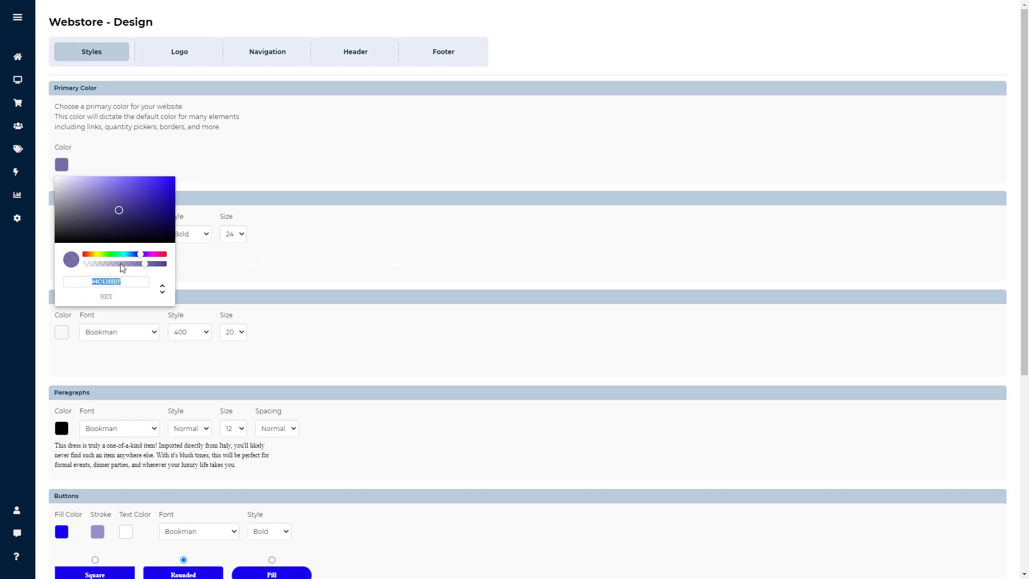
{"action": "left_click_drag", "start_coordinate": [129, 195], "coordinate": [130, 184]}
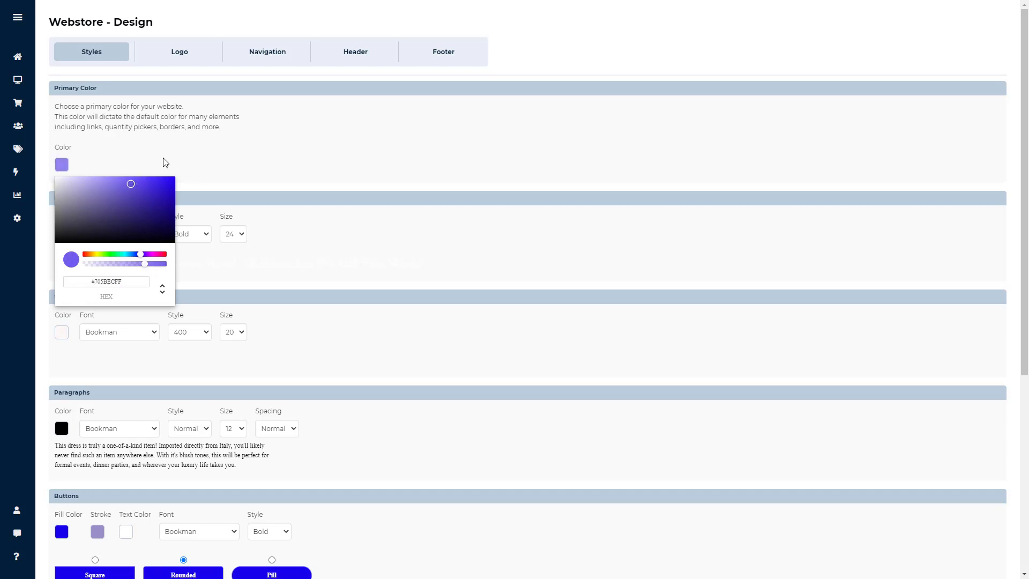
{"action": "left_click", "coordinate": [200, 182]}
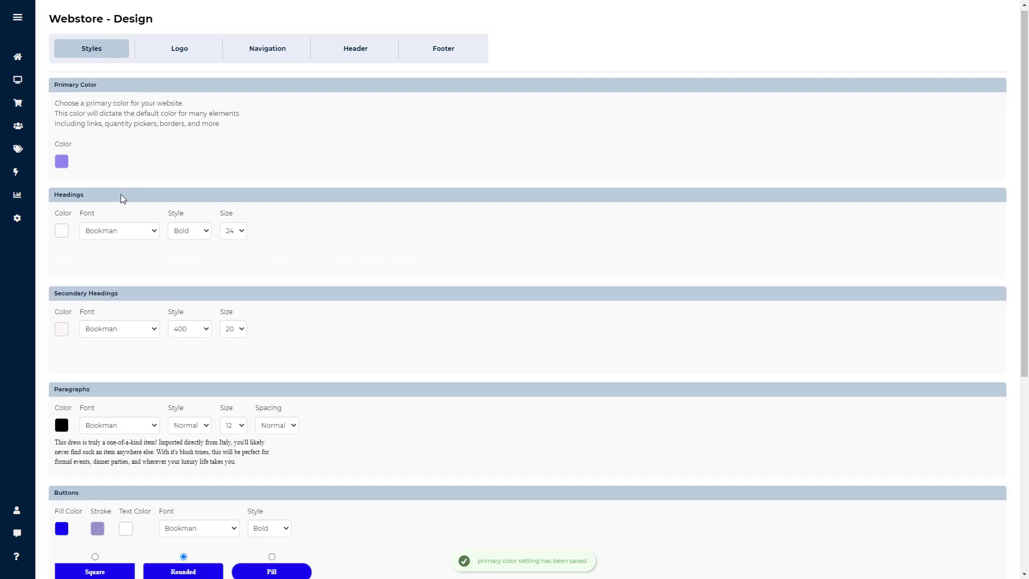
Step: Examine the color, font, style and size options available for the Headings
{"action": "scroll", "coordinate": [121, 196], "scroll_direction": "down", "scroll_amount": 2}
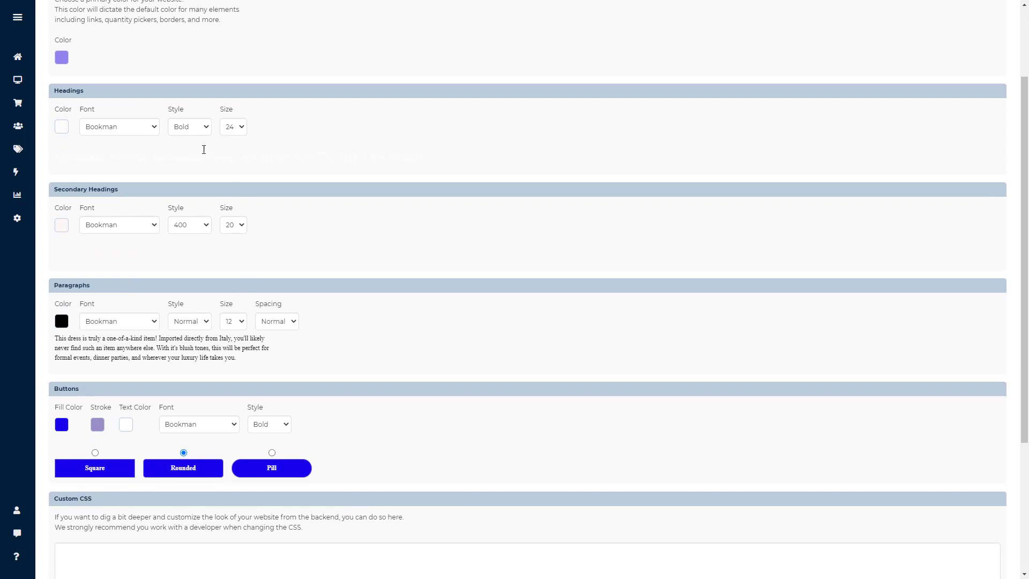
{"action": "left_click", "coordinate": [123, 125]}
{"action": "left_click", "coordinate": [123, 124]}
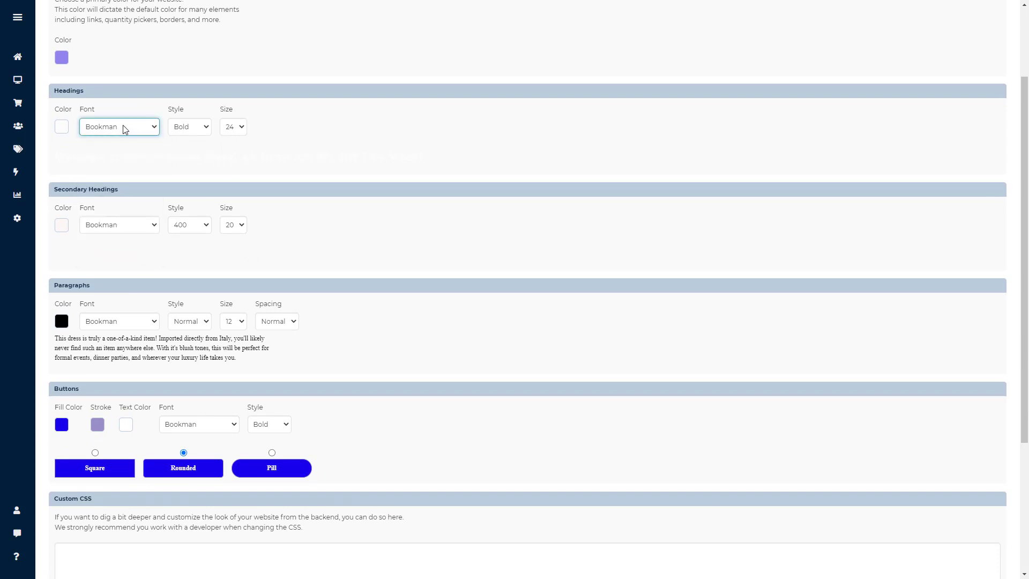
{"action": "left_click", "coordinate": [174, 131]}
{"action": "left_click", "coordinate": [177, 131]}
{"action": "left_click", "coordinate": [234, 130]}
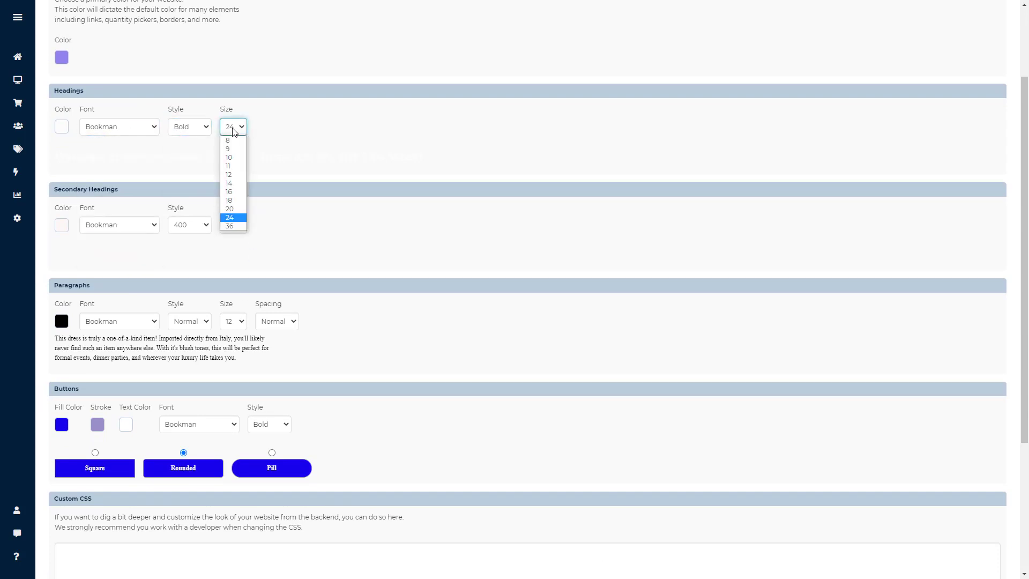
{"action": "left_click", "coordinate": [234, 132]}
{"action": "left_click", "coordinate": [69, 109]}
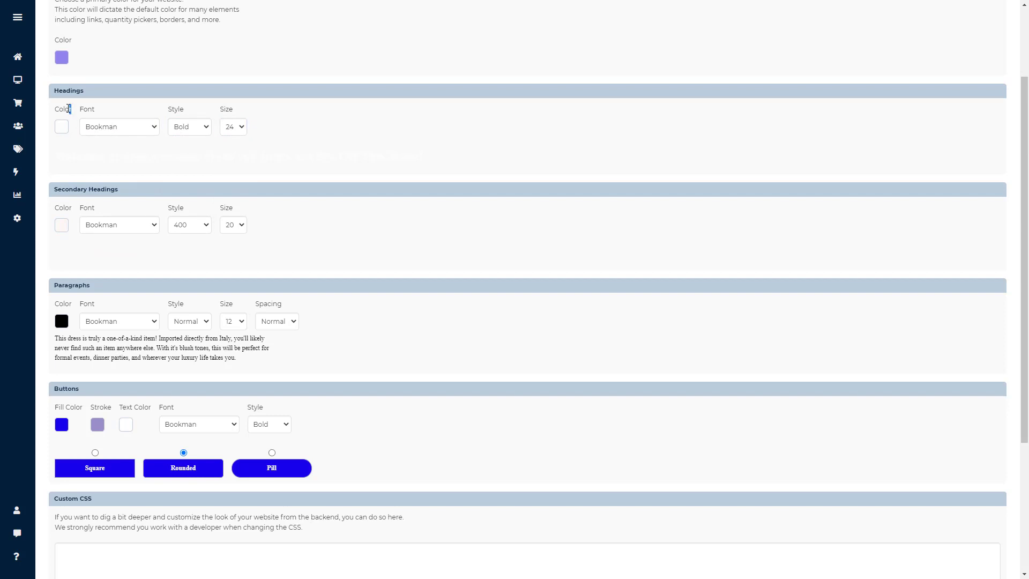
{"action": "left_click_drag", "start_coordinate": [70, 109], "coordinate": [54, 109]}
{"action": "left_click", "coordinate": [67, 142]}
Step: Keep Bookman as the paragraph font and set the paragraph size to 14
{"action": "left_click", "coordinate": [154, 320]}
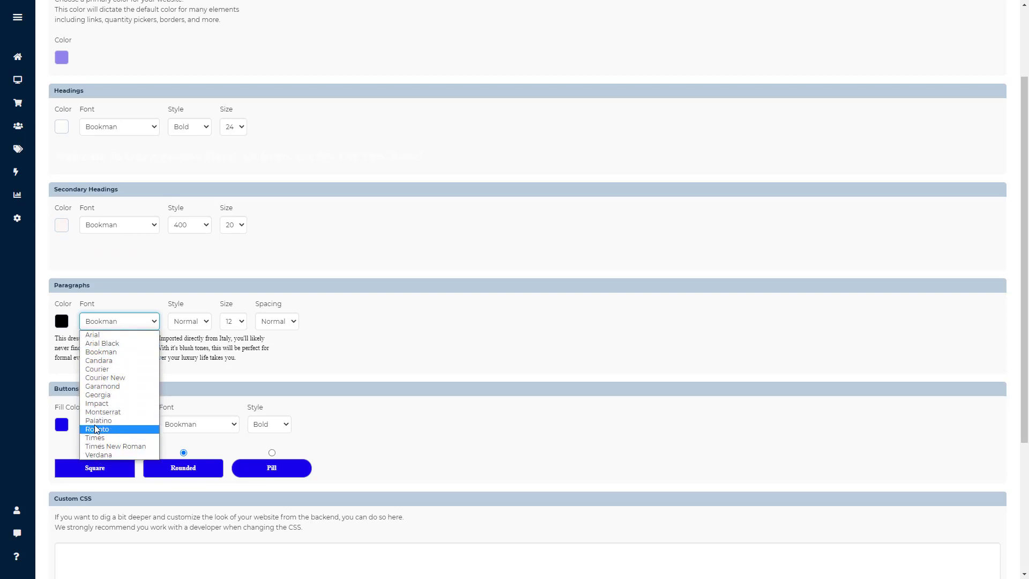
{"action": "left_click", "coordinate": [101, 352]}
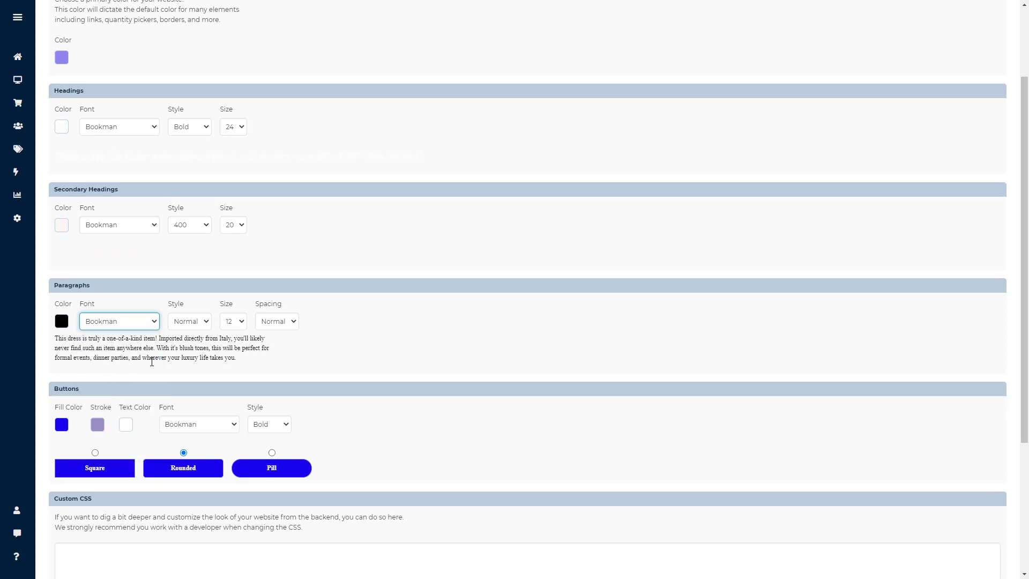
{"action": "left_click", "coordinate": [234, 322]}
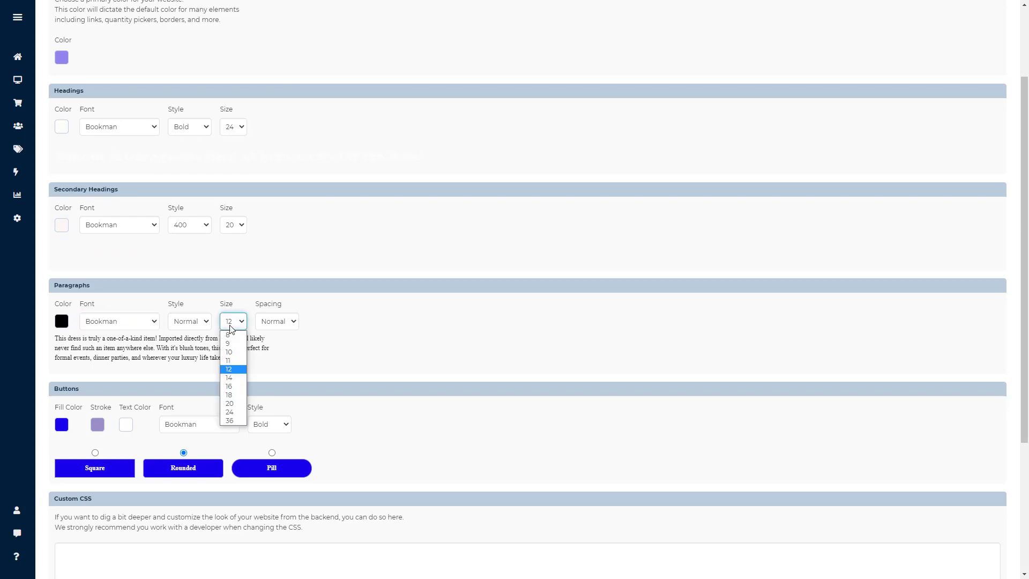
{"action": "left_click", "coordinate": [241, 377]}
Step: Try style 400 for the paragraph text and settle on 900
{"action": "left_click", "coordinate": [191, 322]}
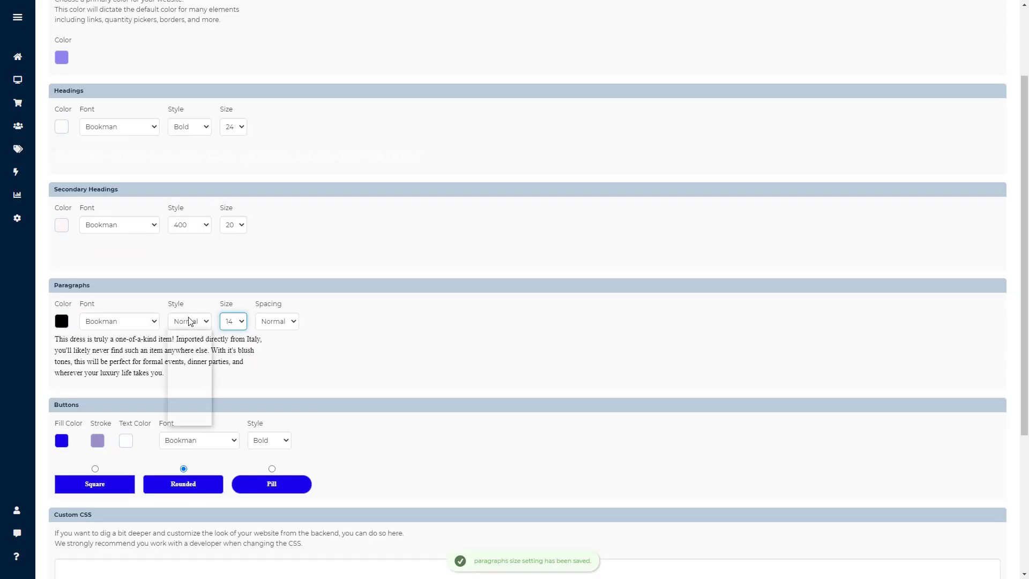
{"action": "left_click", "coordinate": [195, 359]}
{"action": "left_click", "coordinate": [193, 321]}
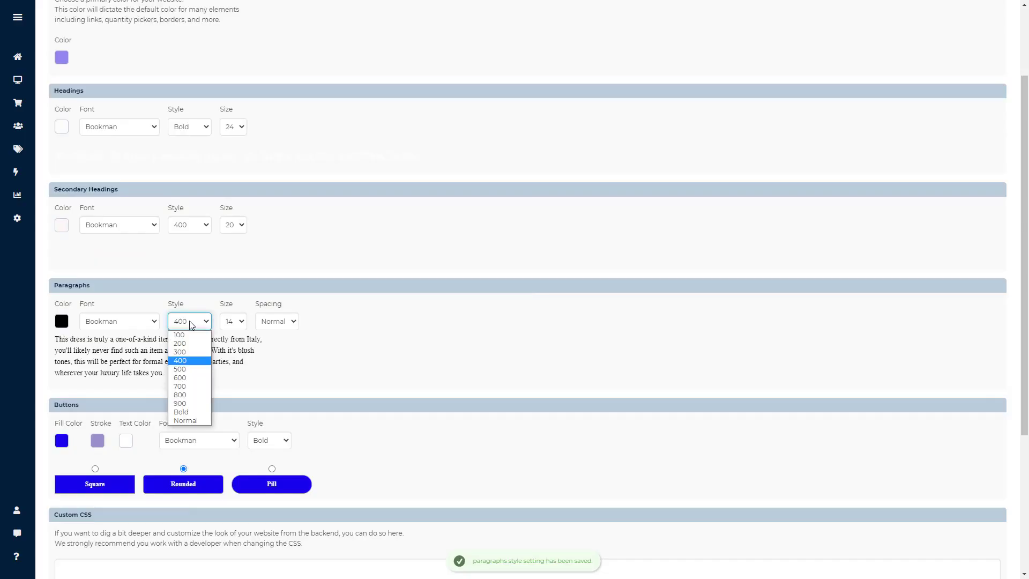
{"action": "left_click", "coordinate": [194, 402]}
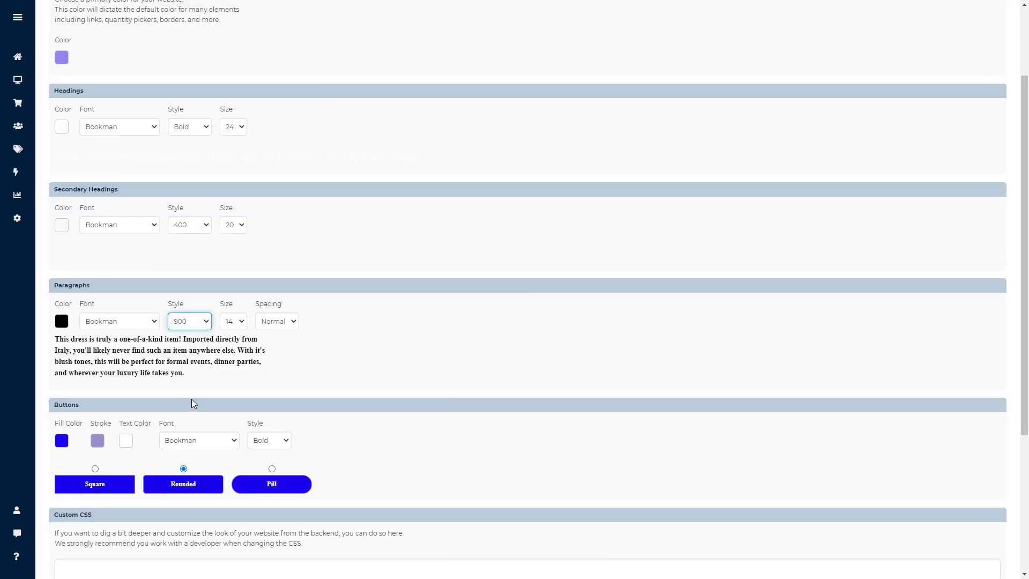
Step: Try Tight spacing for the paragraph text and settle on Double
{"action": "left_click", "coordinate": [294, 322]}
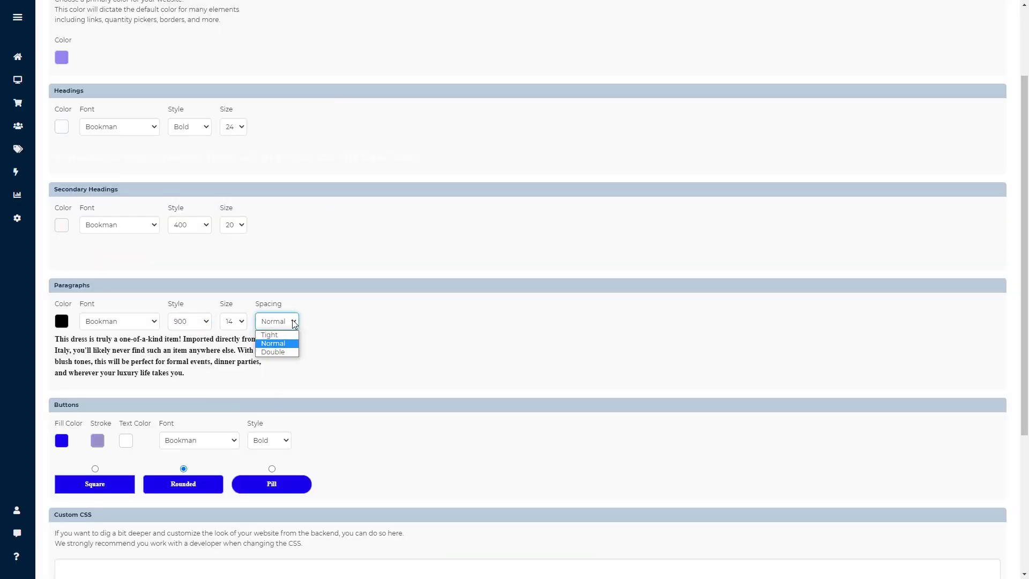
{"action": "left_click", "coordinate": [287, 335]}
{"action": "left_click", "coordinate": [287, 322]}
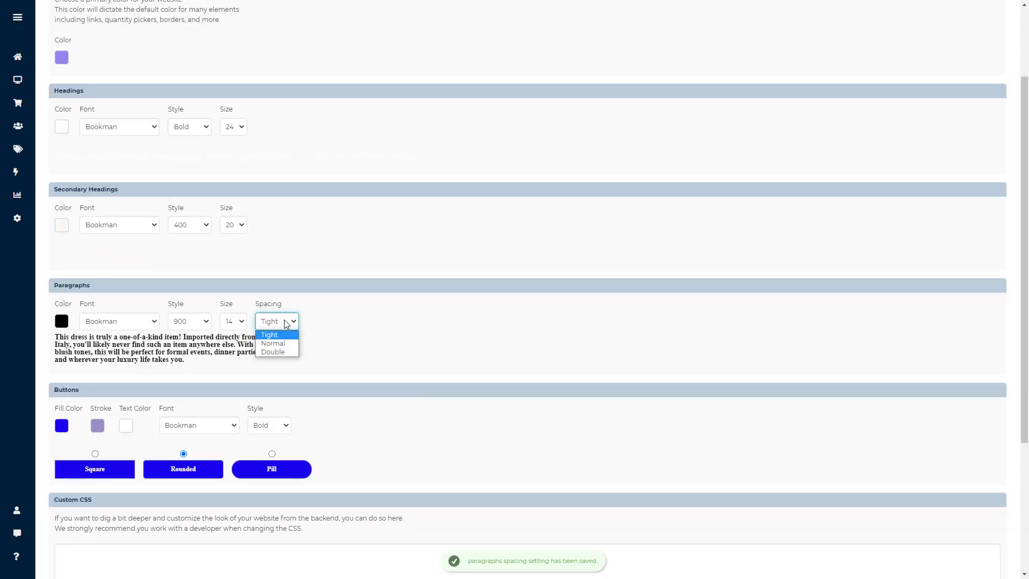
{"action": "left_click", "coordinate": [283, 351]}
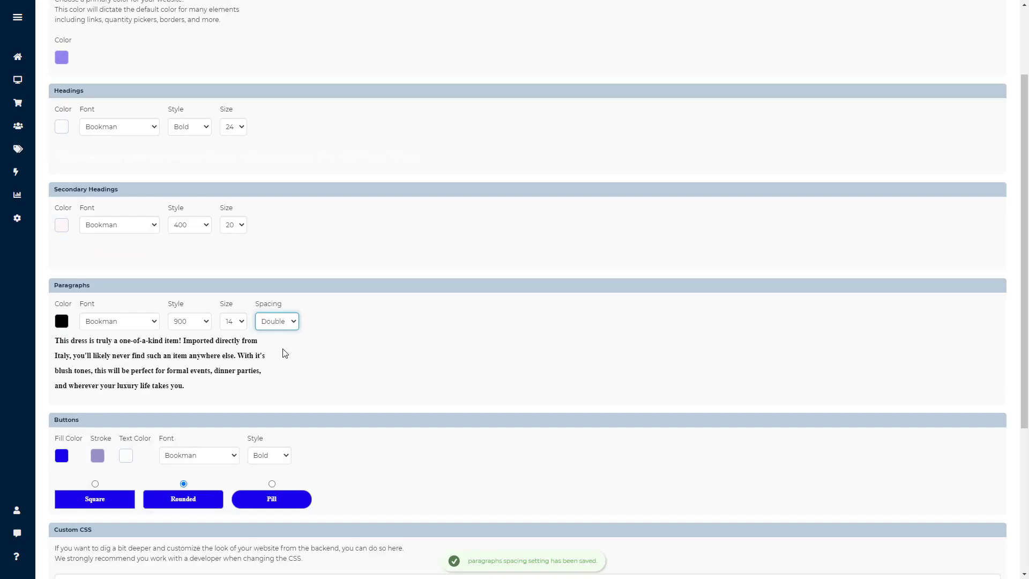
{"action": "left_click", "coordinate": [324, 358]}
Step: Change the button stroke color to a near-black navy, about #0A0424
{"action": "scroll", "coordinate": [324, 357], "scroll_direction": "down", "scroll_amount": 4}
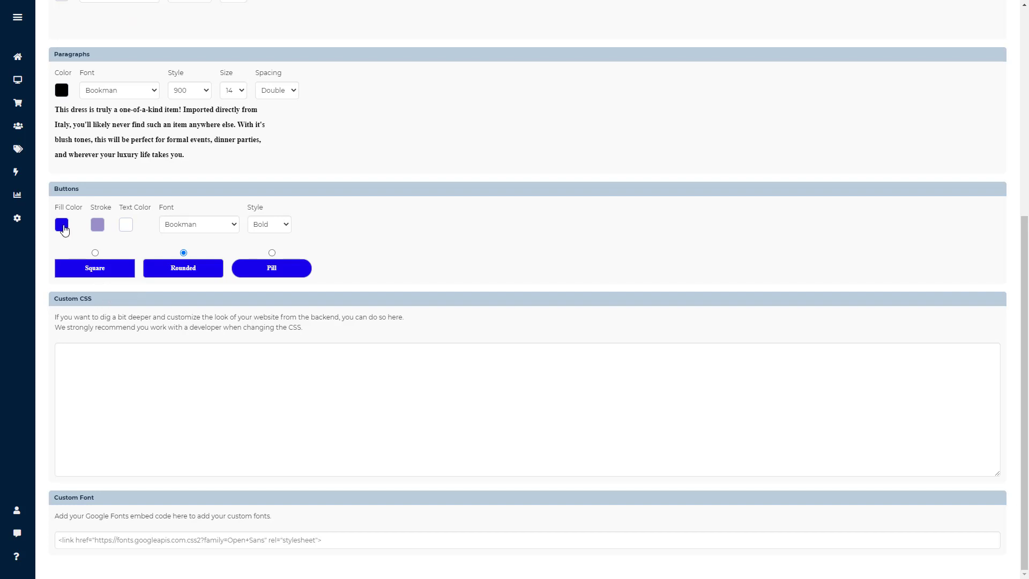
{"action": "left_click", "coordinate": [98, 225]}
{"action": "left_click_drag", "start_coordinate": [177, 259], "coordinate": [202, 245]}
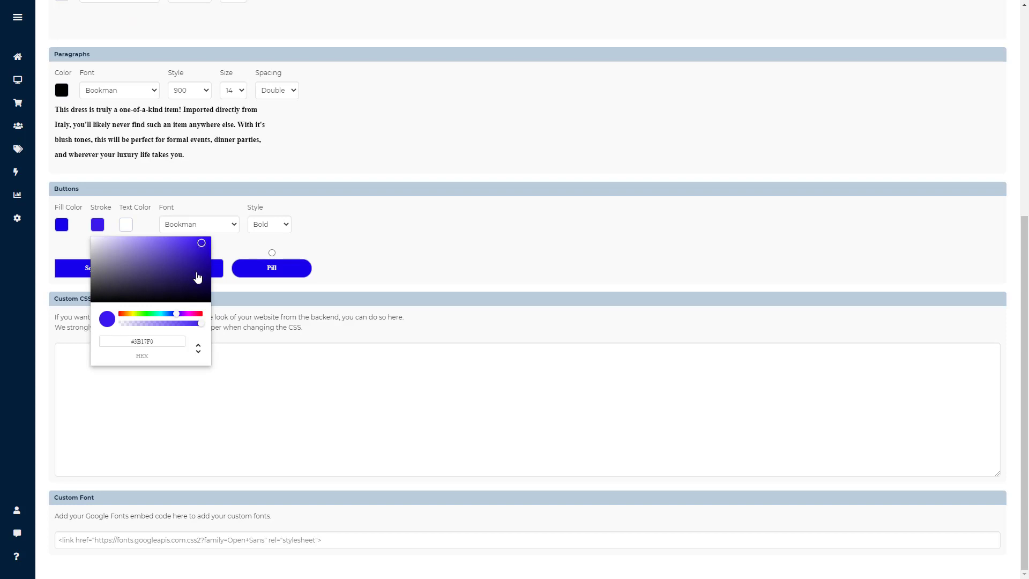
{"action": "left_click", "coordinate": [198, 325]}
{"action": "left_click", "coordinate": [200, 324]}
{"action": "left_click", "coordinate": [196, 257]}
{"action": "left_click_drag", "start_coordinate": [196, 261], "coordinate": [198, 295]}
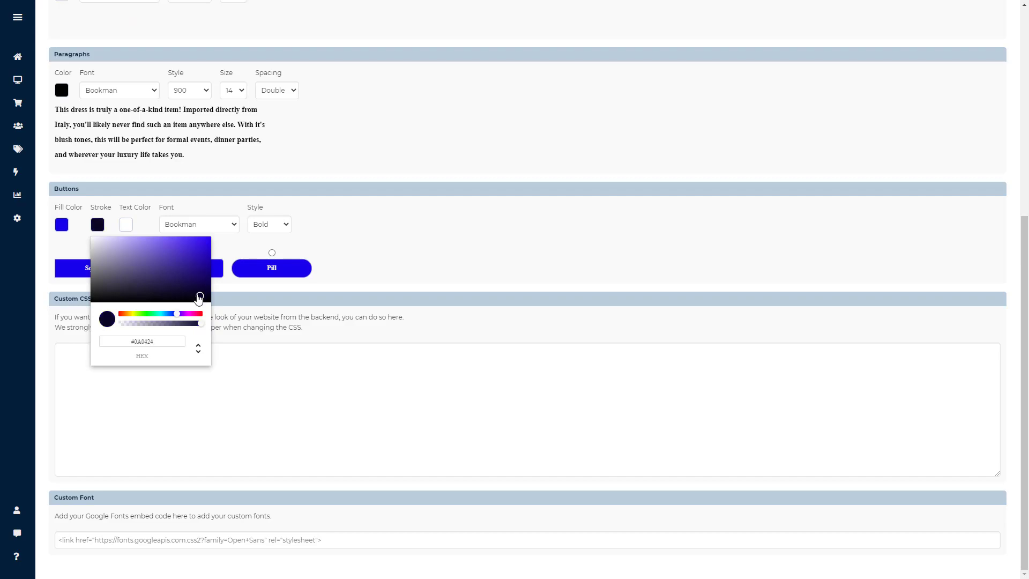
{"action": "left_click", "coordinate": [342, 258]}
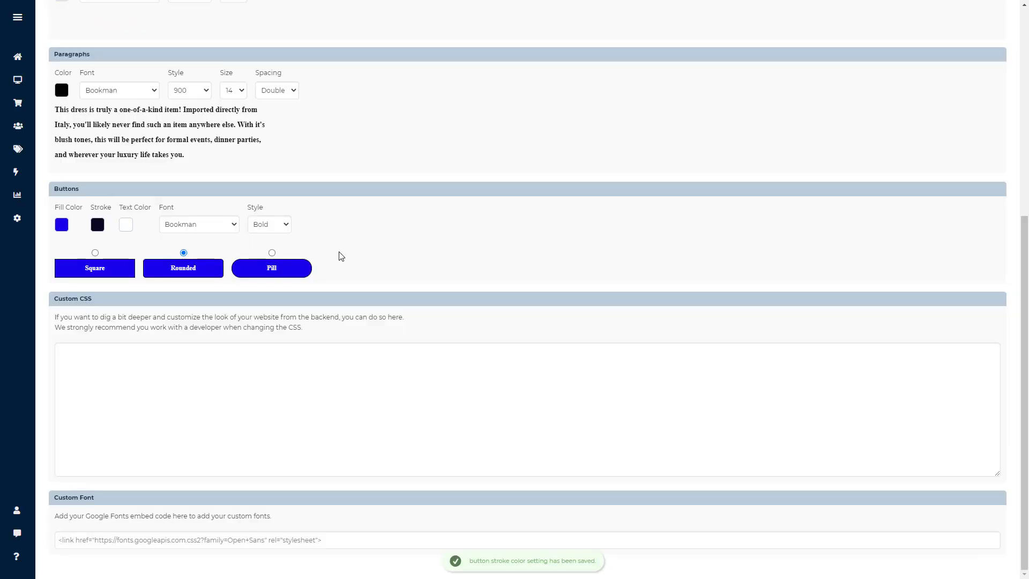
Step: Try the Square and Rounded button shapes and settle on Pill
{"action": "left_click", "coordinate": [95, 254]}
{"action": "left_click", "coordinate": [184, 252]}
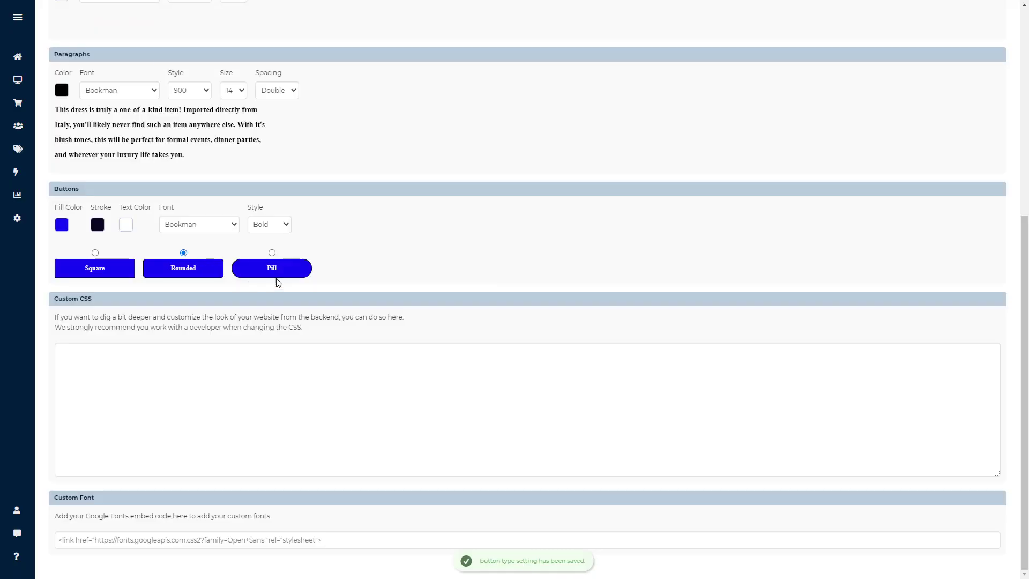
{"action": "left_click", "coordinate": [272, 254]}
Step: Look over the Custom CSS and Custom Font fields of the Styles settings
{"action": "left_click", "coordinate": [138, 371]}
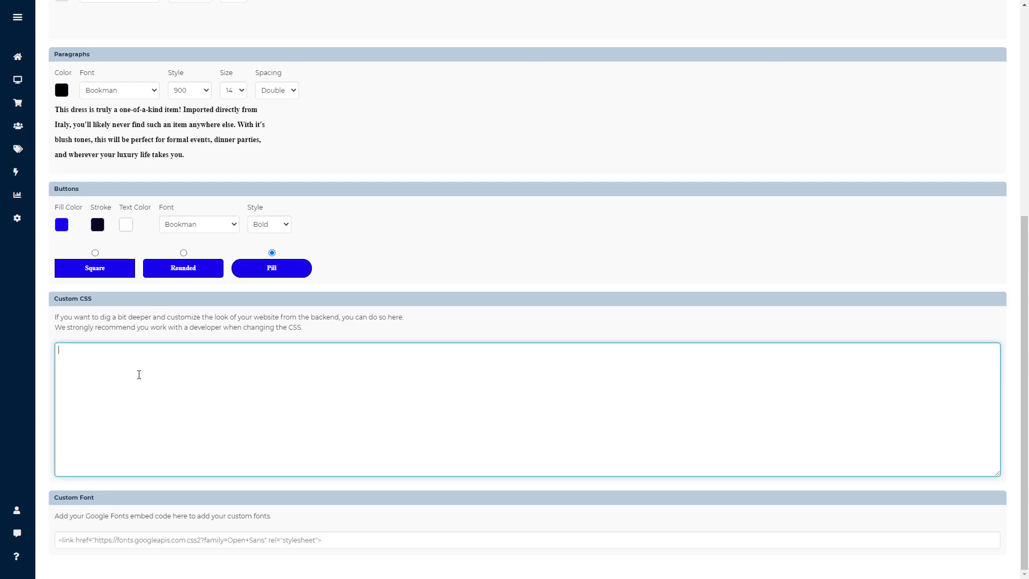
{"action": "left_click", "coordinate": [84, 539]}
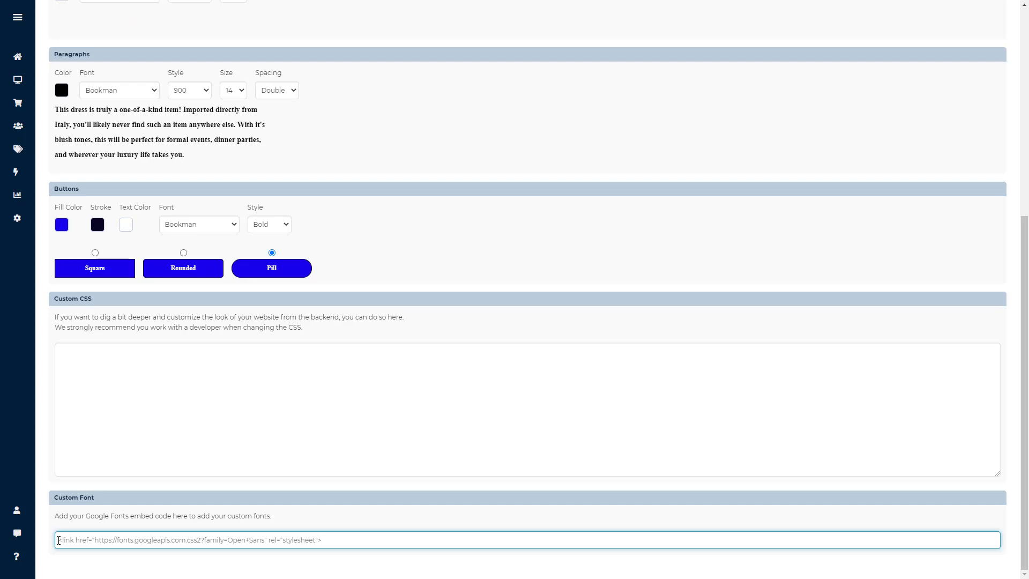
{"action": "scroll", "coordinate": [163, 390], "scroll_direction": "up", "scroll_amount": 6}
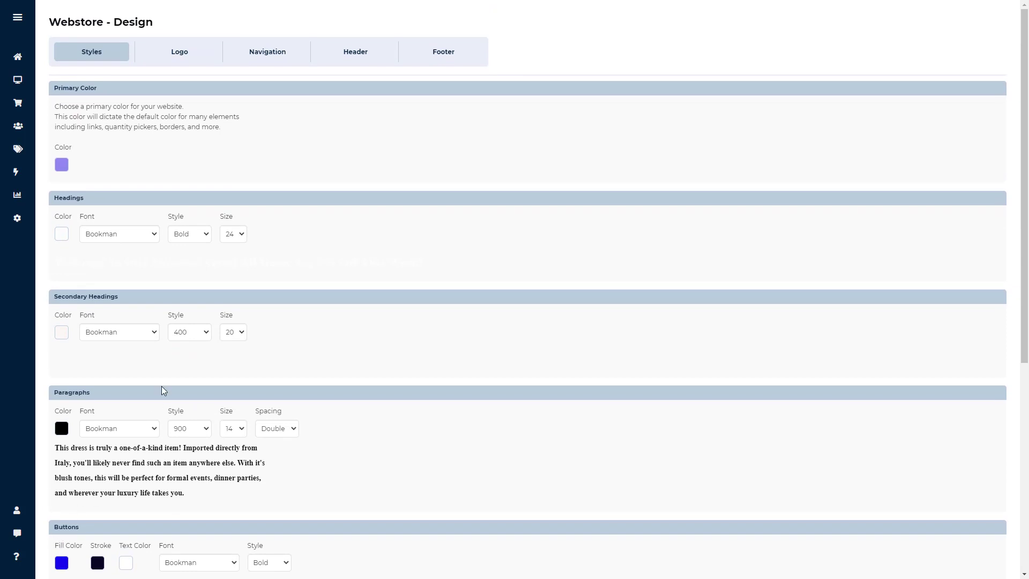
Step: Open the Logo settings and examine the recommended image size and the logo text option
{"action": "left_click", "coordinate": [180, 58]}
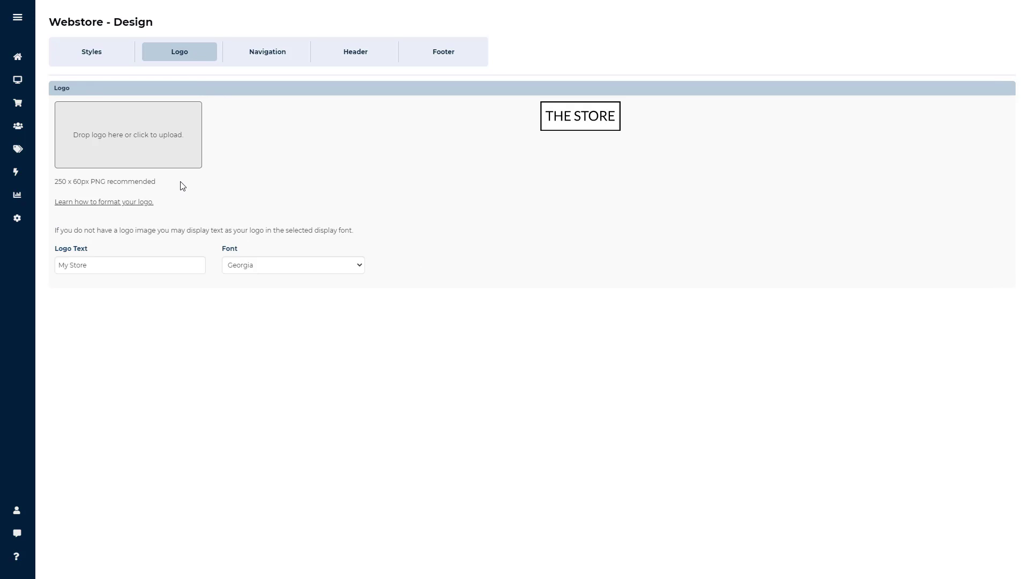
{"action": "left_click_drag", "start_coordinate": [156, 181], "coordinate": [56, 179]}
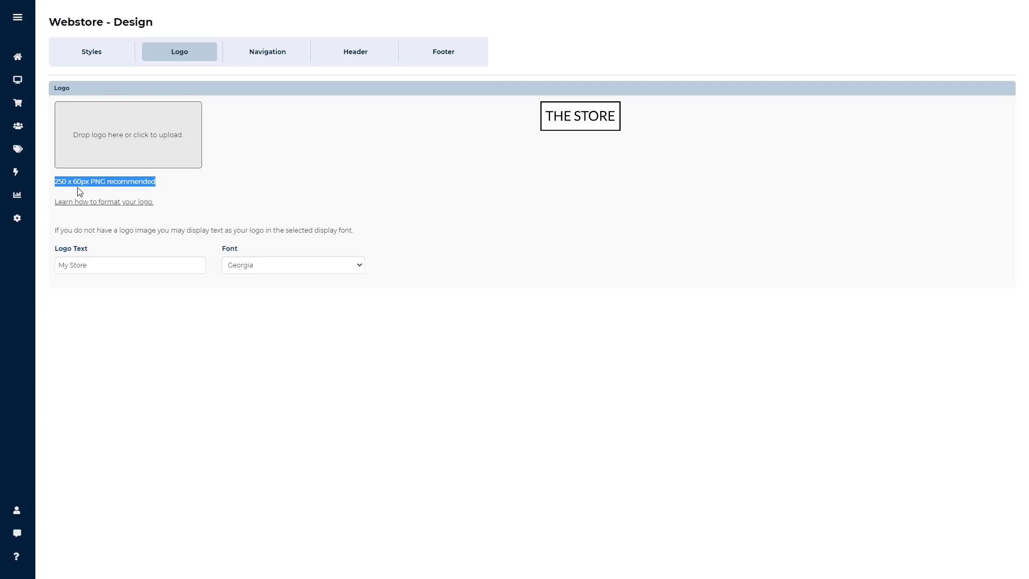
{"action": "left_click", "coordinate": [176, 191]}
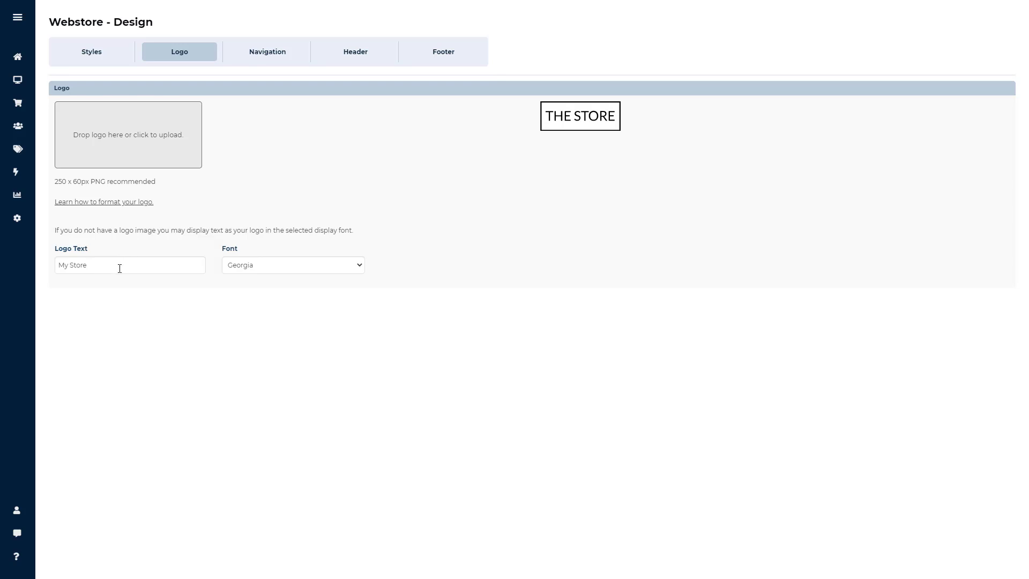
{"action": "left_click", "coordinate": [121, 268]}
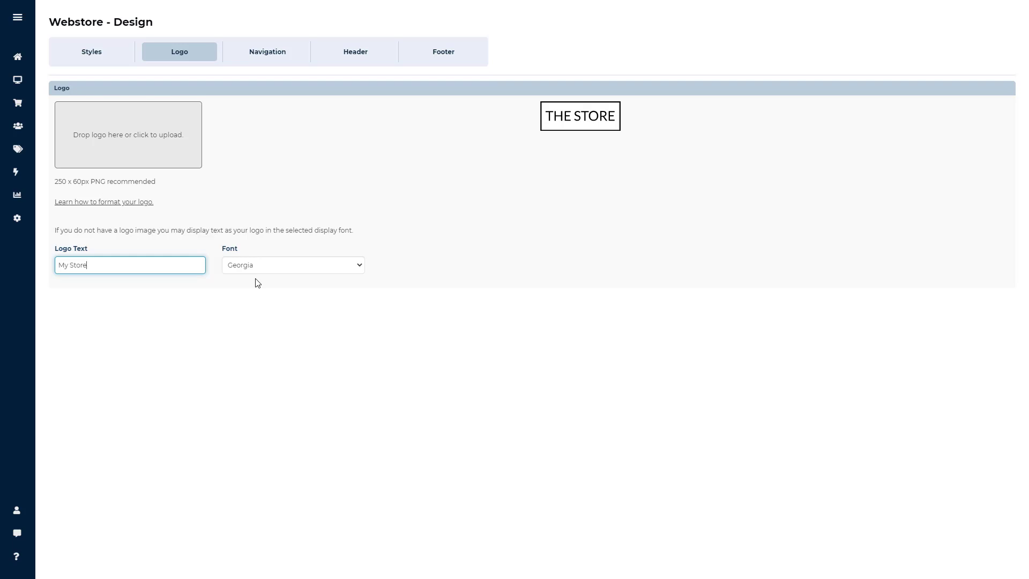
Step: Open the Navigation settings, try the Centered Logo layout and set the navigation back to Left Aligned
{"action": "left_click", "coordinate": [270, 57]}
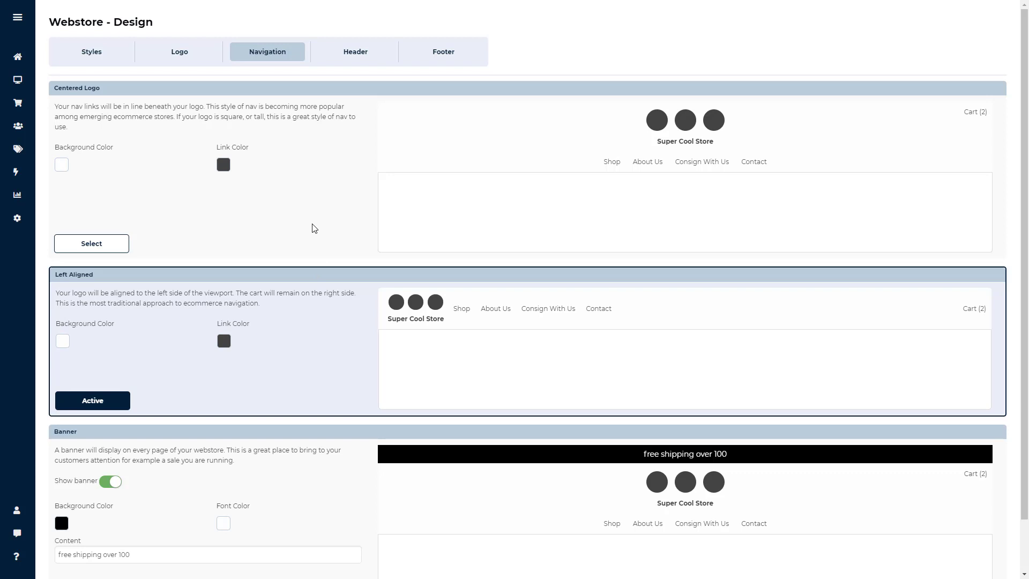
{"action": "left_click", "coordinate": [118, 246]}
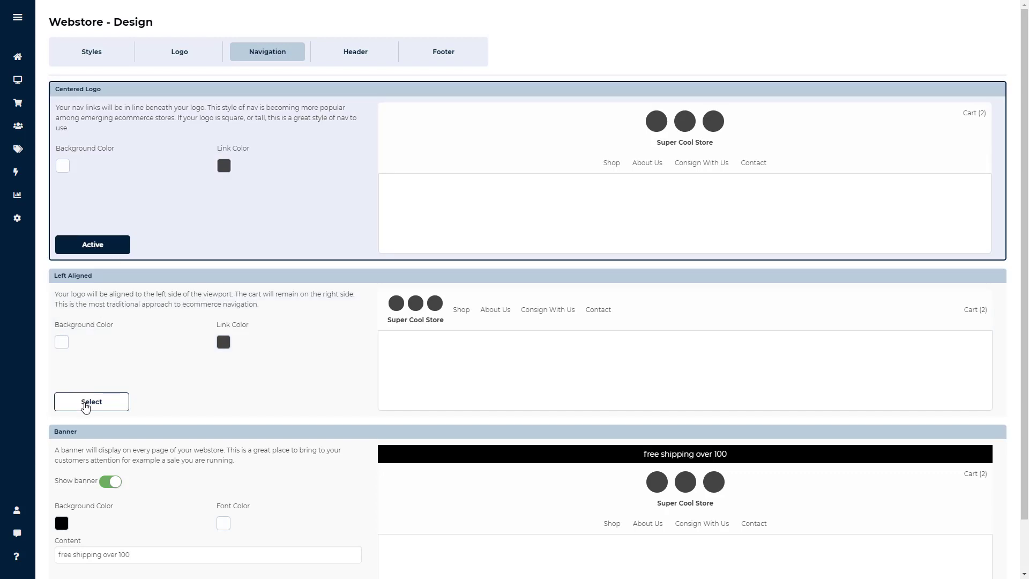
{"action": "left_click", "coordinate": [86, 407]}
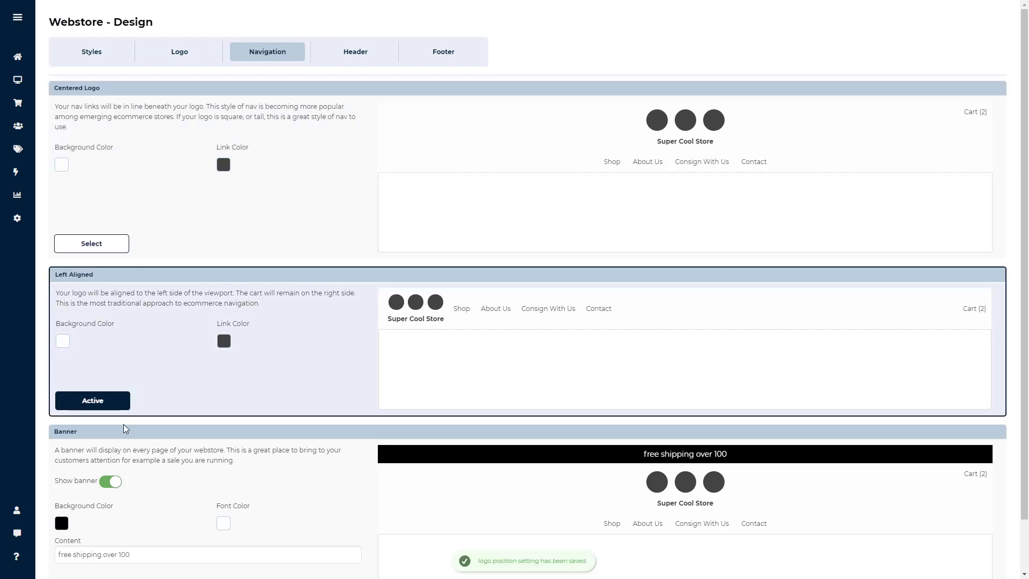
Step: Look at the background and link color pickers of the Left Aligned navigation layout
{"action": "left_click", "coordinate": [69, 348]}
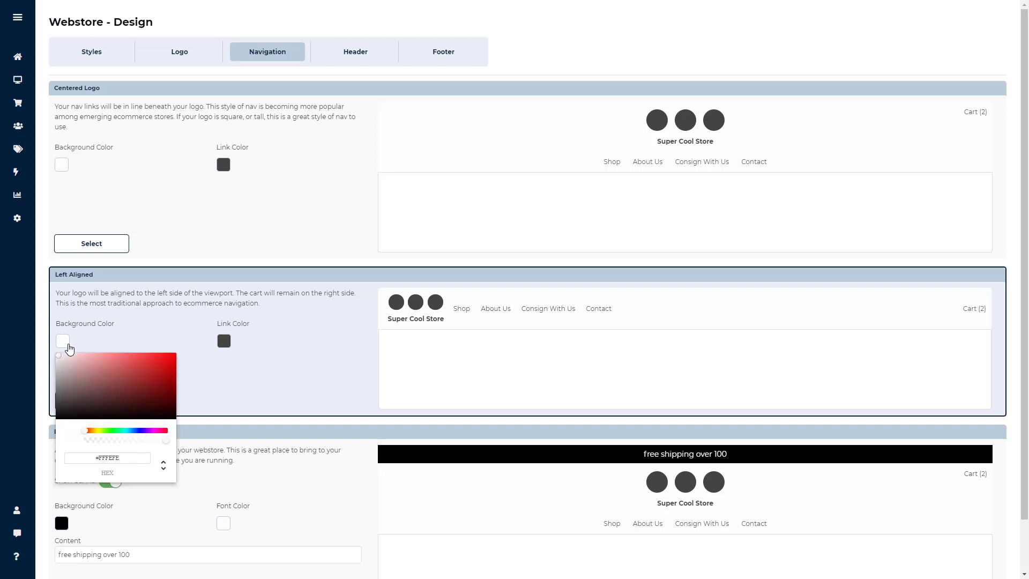
{"action": "left_click", "coordinate": [69, 349]}
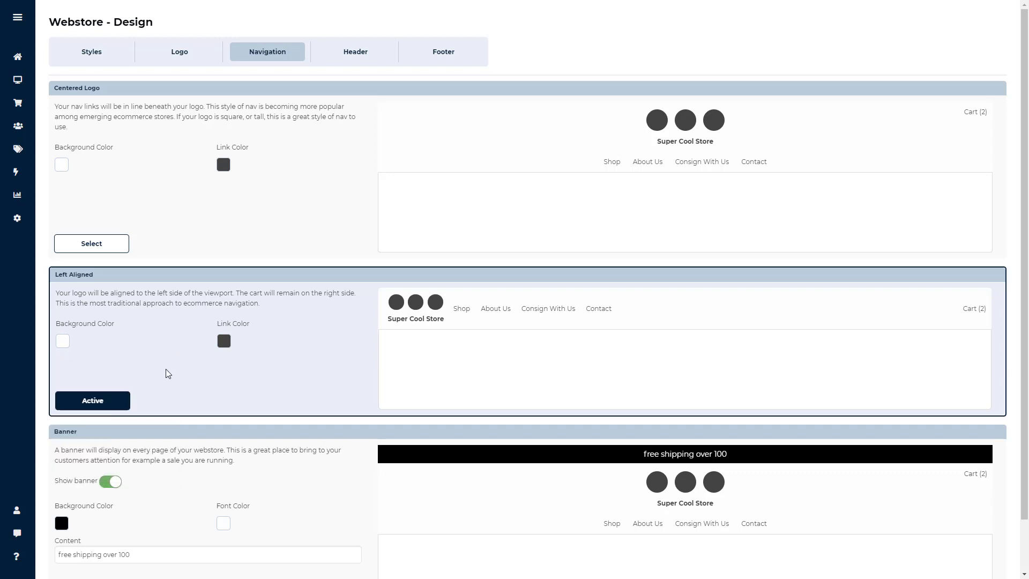
{"action": "left_click", "coordinate": [225, 348]}
{"action": "left_click", "coordinate": [225, 347]}
Step: Change the webstore banner's background color to red and view its font color option
{"action": "scroll", "coordinate": [344, 362], "scroll_direction": "down", "scroll_amount": 1}
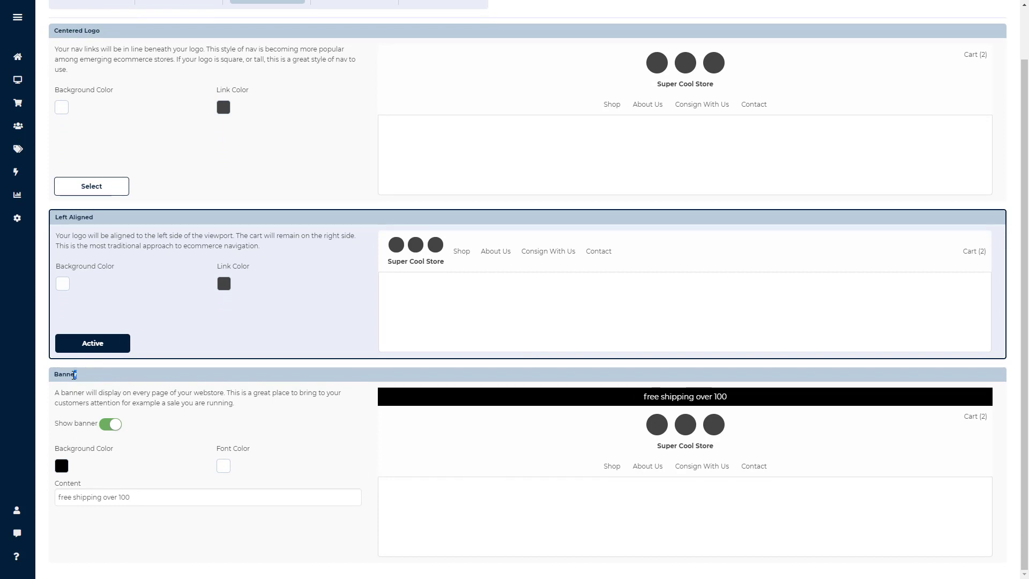
{"action": "left_click_drag", "start_coordinate": [78, 374], "coordinate": [53, 375]}
{"action": "left_click", "coordinate": [129, 470]}
{"action": "mouse_move", "coordinate": [132, 496]}
{"action": "left_mouse_down"}
{"action": "mouse_move", "coordinate": [57, 491]}
{"action": "mouse_move", "coordinate": [138, 484]}
{"action": "left_mouse_up"}
{"action": "left_click", "coordinate": [63, 466]}
{"action": "left_click", "coordinate": [165, 459]}
{"action": "left_click", "coordinate": [223, 468]}
{"action": "left_click", "coordinate": [263, 430]}
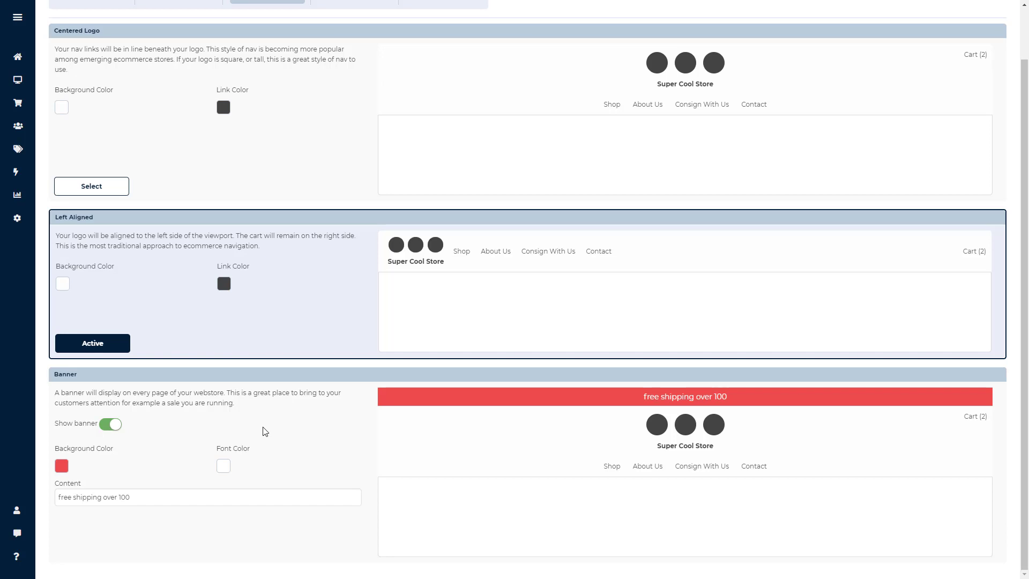
{"action": "scroll", "coordinate": [263, 430], "scroll_direction": "up", "scroll_amount": 1}
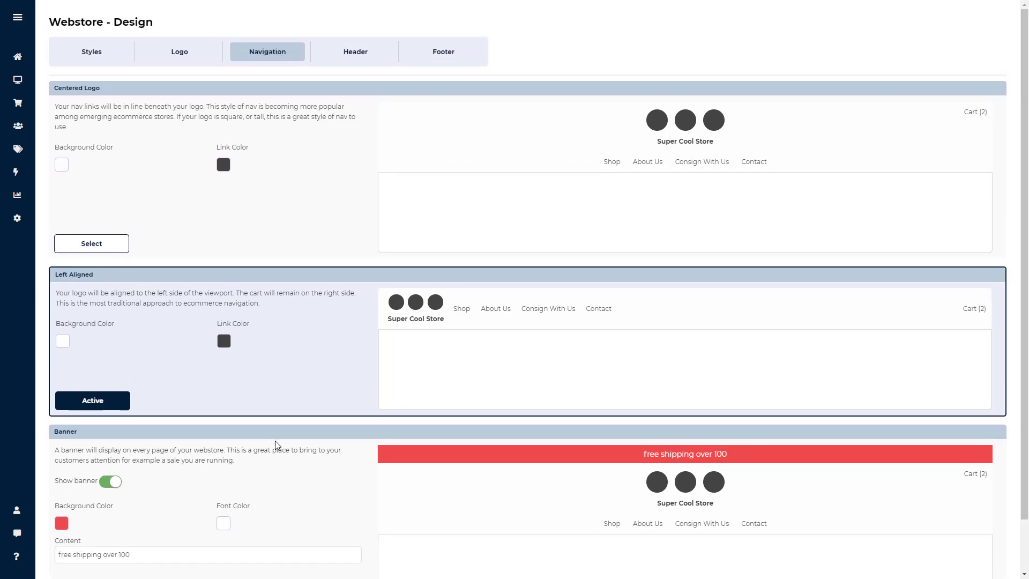
Step: Open the Header settings and examine the header styles and the recommended background photo sizes for Single Image and Full Viewport Image
{"action": "left_click", "coordinate": [369, 53]}
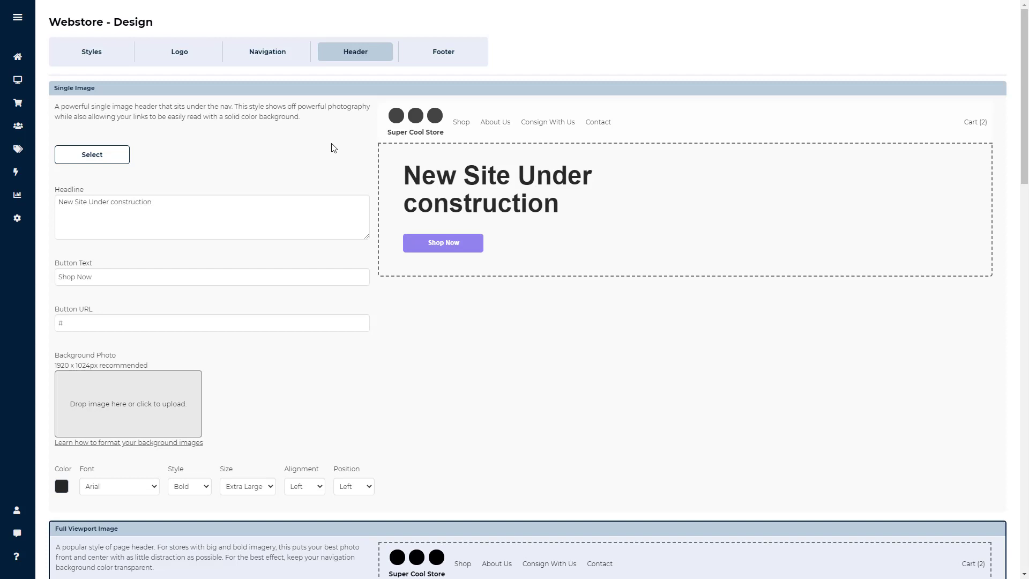
{"action": "scroll", "coordinate": [331, 146], "scroll_direction": "down", "scroll_amount": 8}
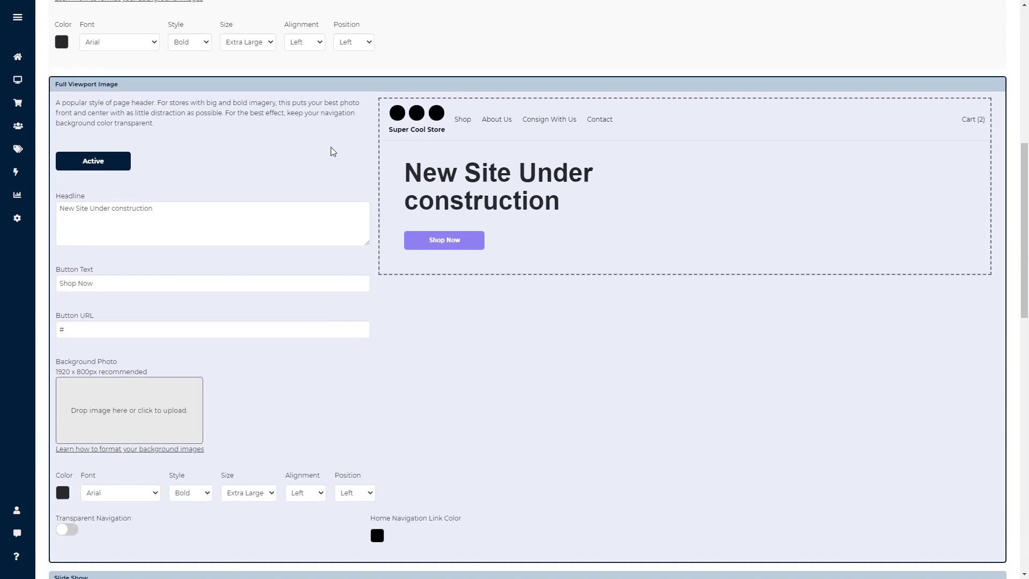
{"action": "scroll", "coordinate": [331, 148], "scroll_direction": "down", "scroll_amount": 7}
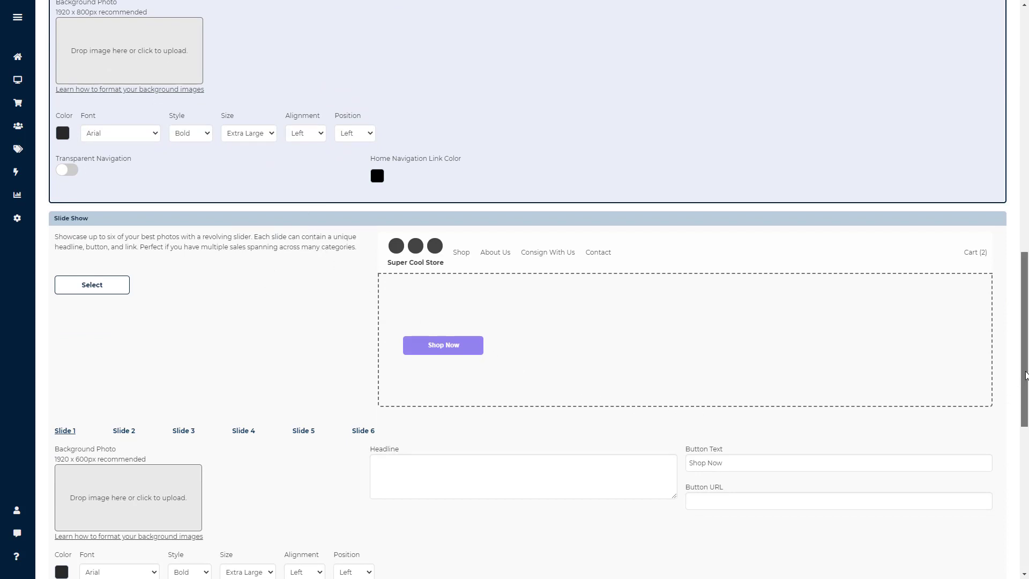
{"action": "left_click_drag", "start_coordinate": [1025, 374], "coordinate": [1024, 144]}
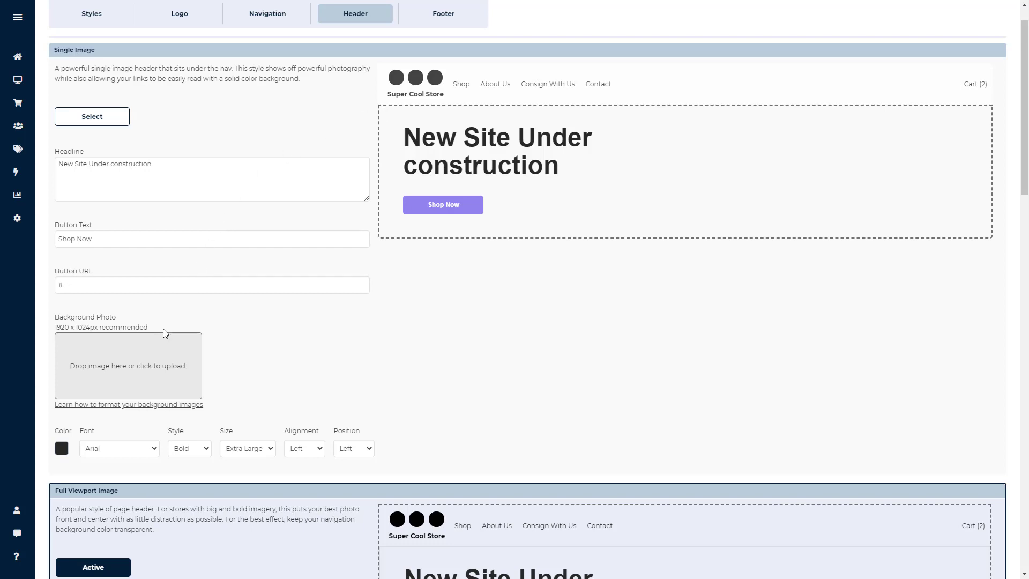
{"action": "left_click_drag", "start_coordinate": [162, 329], "coordinate": [52, 328]}
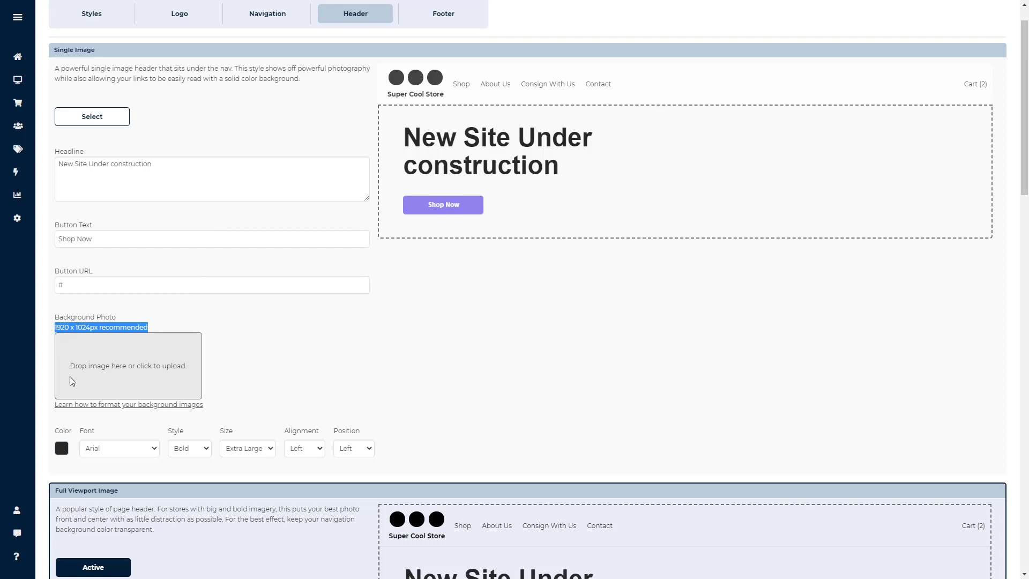
{"action": "left_click", "coordinate": [239, 361]}
{"action": "scroll", "coordinate": [243, 357], "scroll_direction": "down", "scroll_amount": 1}
{"action": "scroll", "coordinate": [243, 358], "scroll_direction": "down", "scroll_amount": 8}
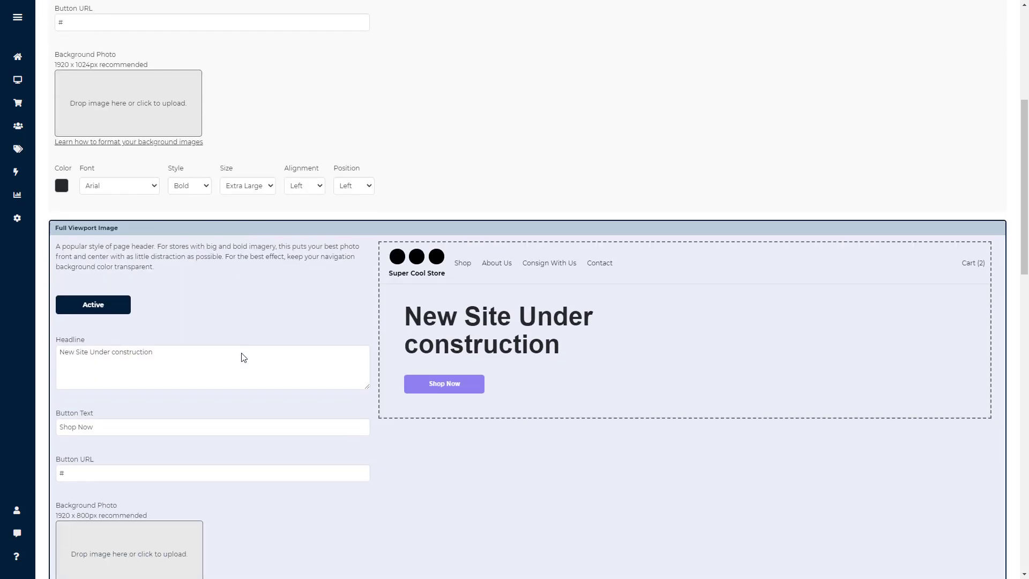
{"action": "left_click_drag", "start_coordinate": [99, 350], "coordinate": [78, 349]}
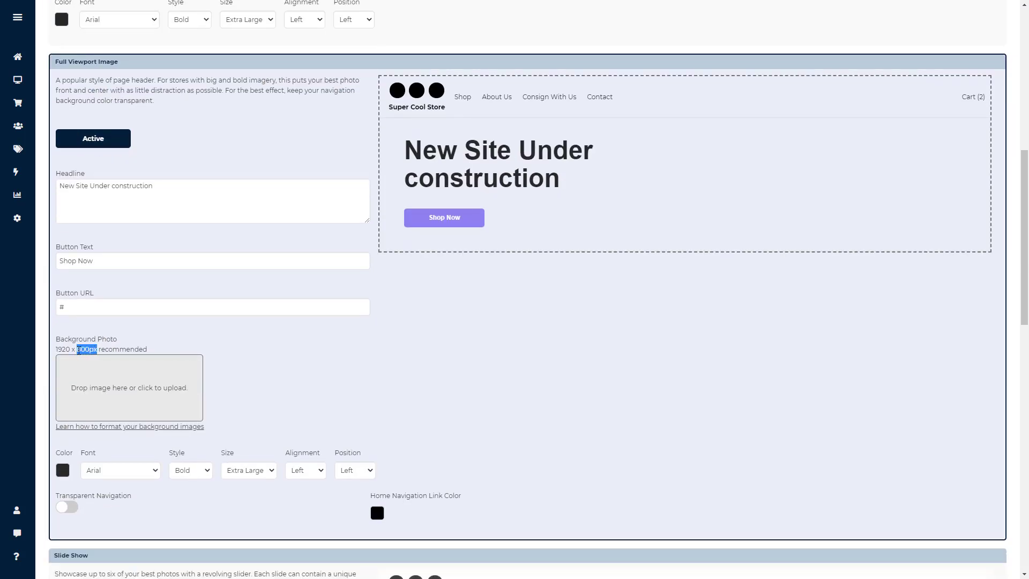
{"action": "left_click", "coordinate": [234, 339]}
Step: Set the webstore's header style to None
{"action": "scroll", "coordinate": [233, 338], "scroll_direction": "down", "scroll_amount": 20}
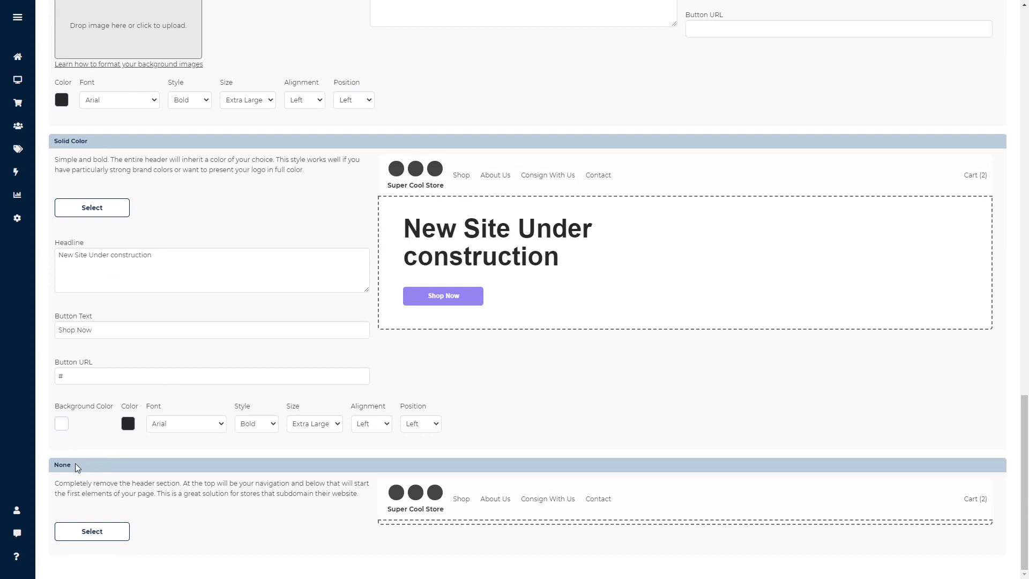
{"action": "left_click_drag", "start_coordinate": [75, 463], "coordinate": [48, 467]}
{"action": "left_click", "coordinate": [90, 531]}
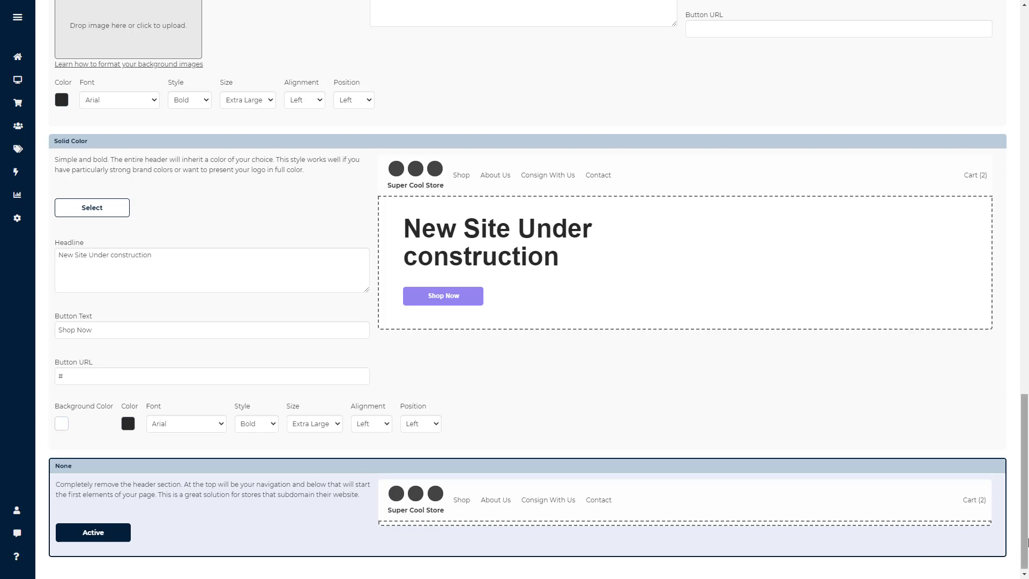
Step: Review the Single Image, Full Viewport Image and Slide Show header styles, viewing slides 2, 3 and 4 before returning to slide 1
{"action": "left_click_drag", "start_coordinate": [1026, 541], "coordinate": [981, 204]}
{"action": "scroll", "coordinate": [972, 169], "scroll_direction": "up", "scroll_amount": 1}
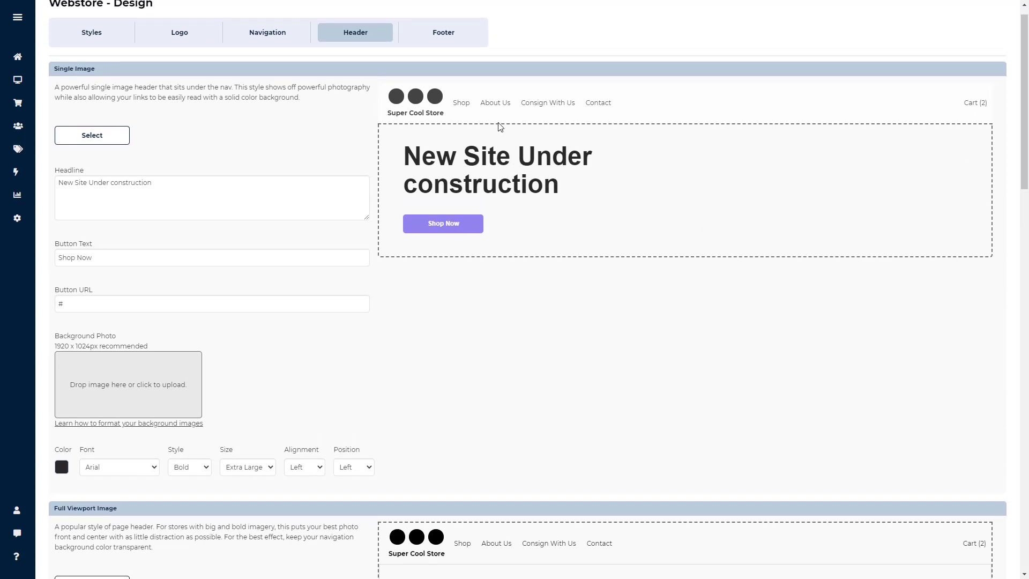
{"action": "scroll", "coordinate": [474, 298], "scroll_direction": "down", "scroll_amount": 3}
{"action": "scroll", "coordinate": [474, 302], "scroll_direction": "down", "scroll_amount": 5}
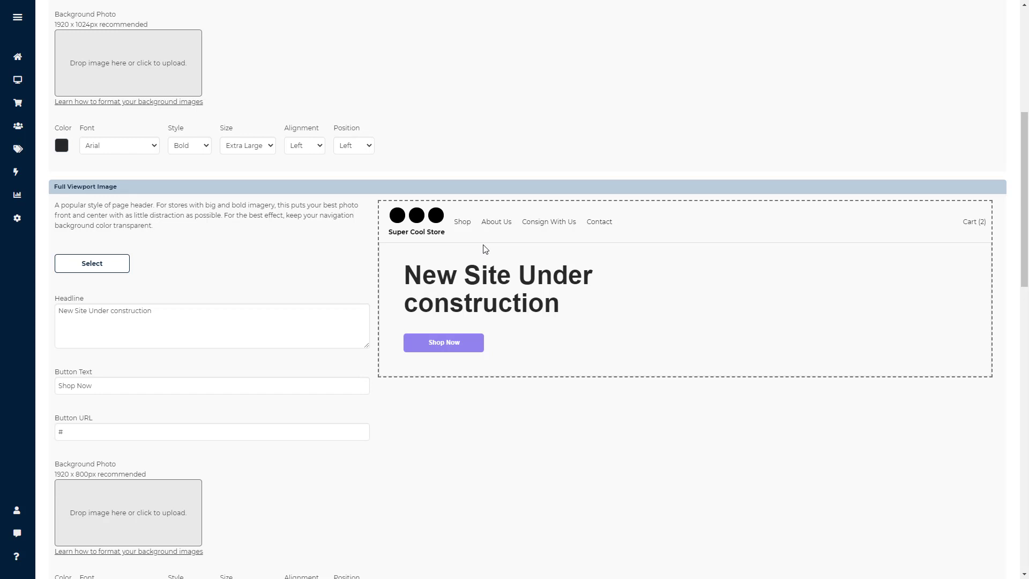
{"action": "scroll", "coordinate": [480, 271], "scroll_direction": "down", "scroll_amount": 9}
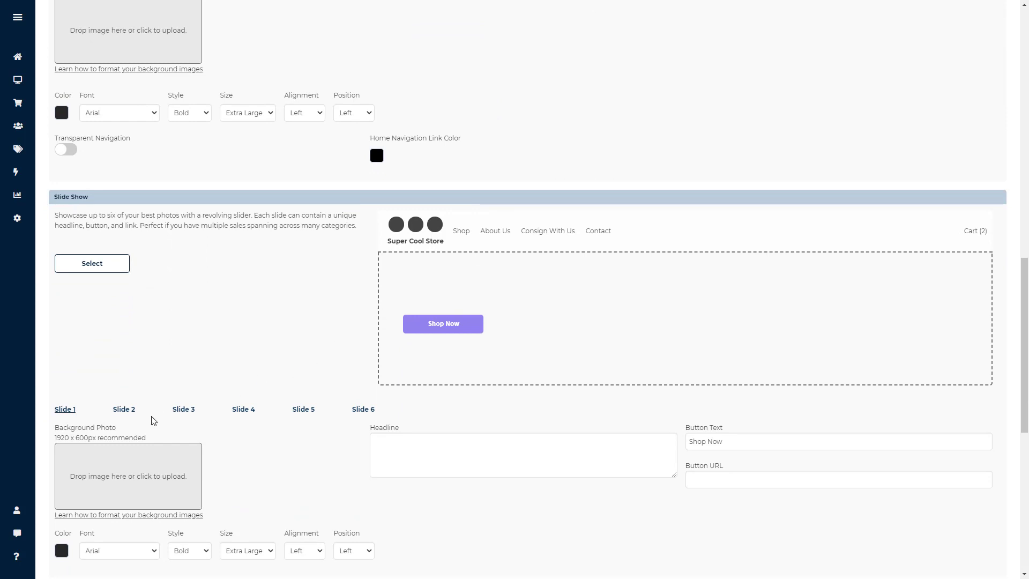
{"action": "left_click", "coordinate": [126, 411]}
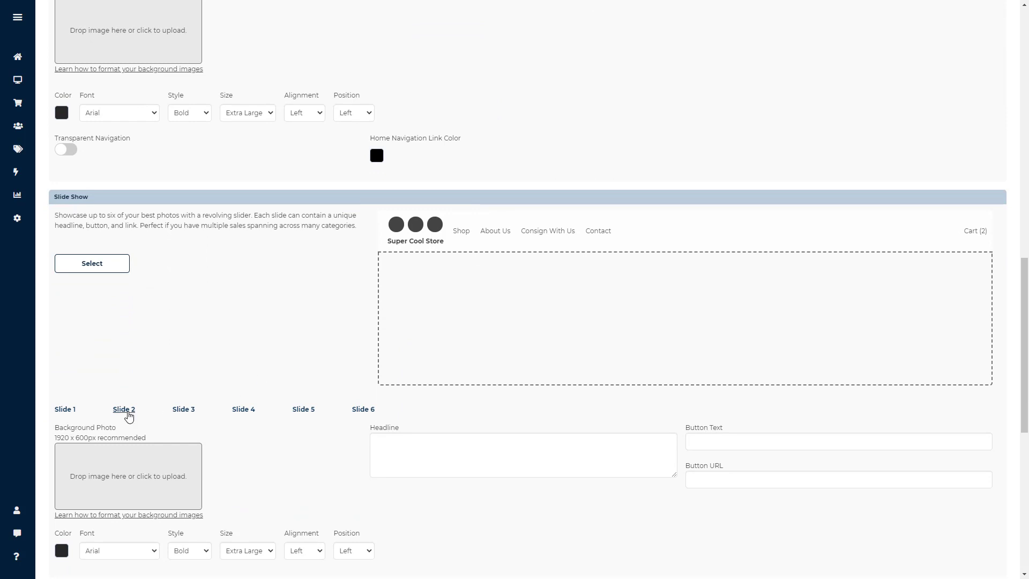
{"action": "left_click", "coordinate": [185, 413]}
{"action": "left_click", "coordinate": [240, 416]}
{"action": "left_click", "coordinate": [66, 416]}
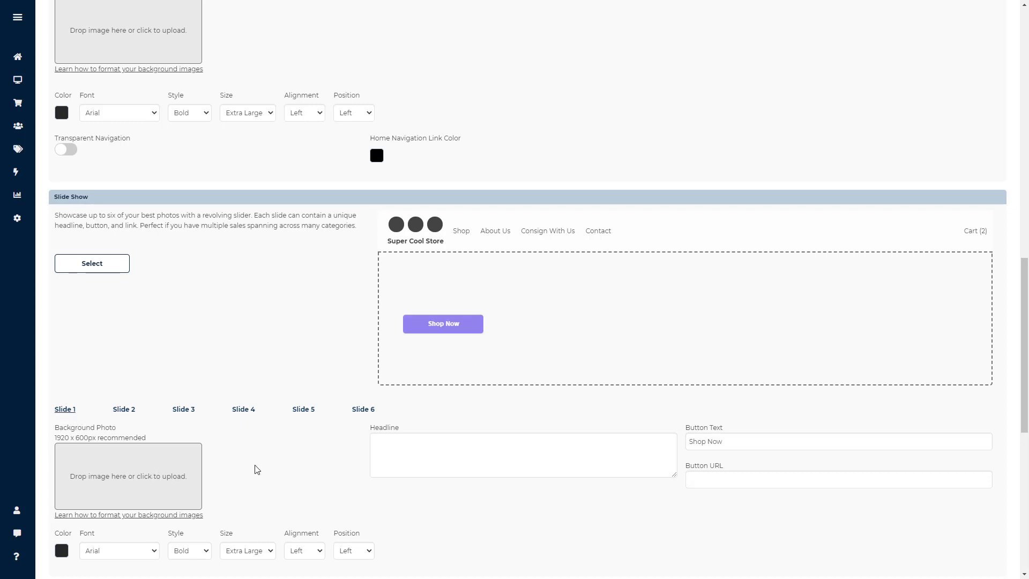
Step: Look over the Headline, Button Text and Button URL fields of Slide 1 in the Slide Show header
{"action": "scroll", "coordinate": [263, 461], "scroll_direction": "down", "scroll_amount": 1}
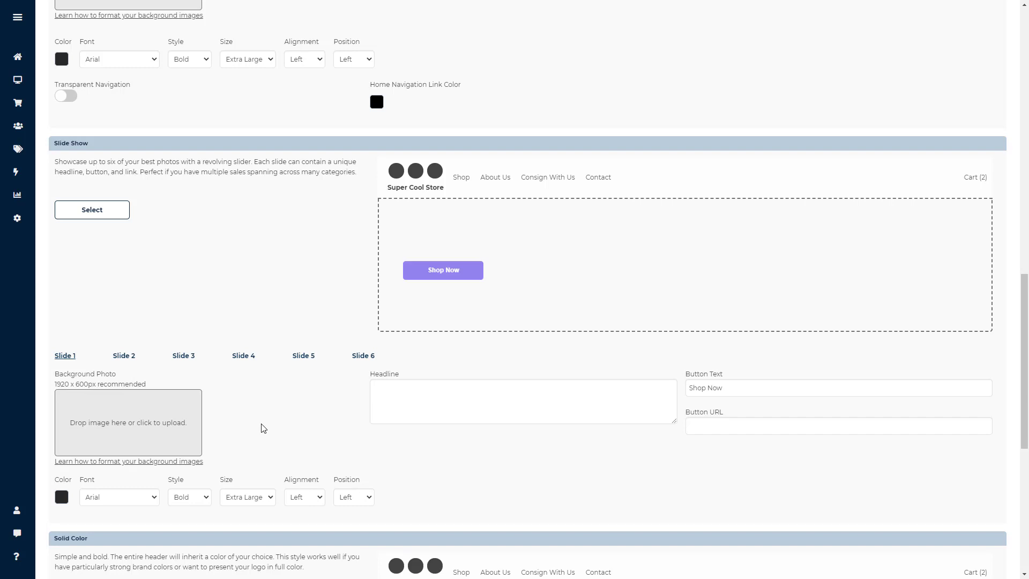
{"action": "left_click", "coordinate": [421, 403]}
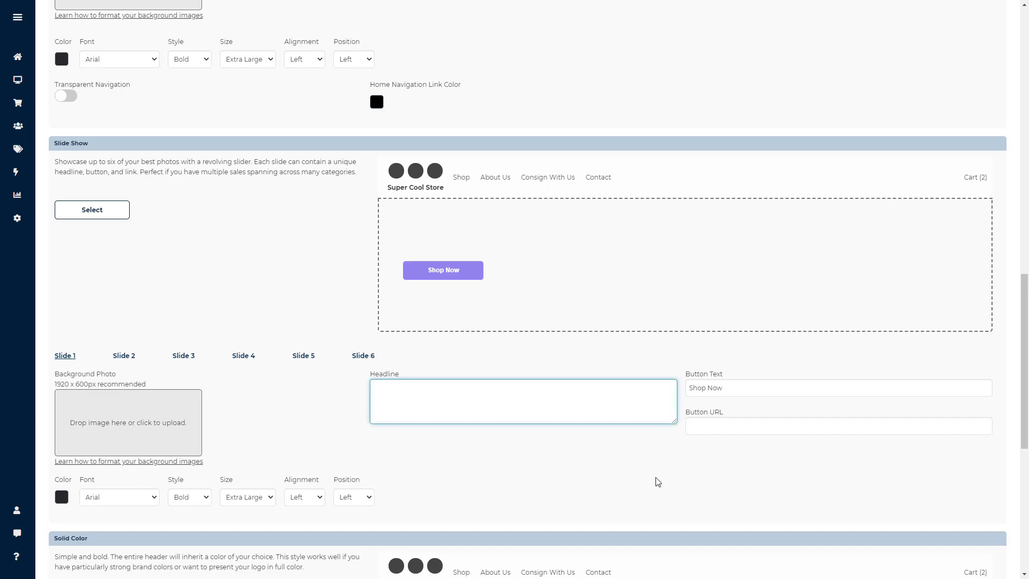
{"action": "left_click", "coordinate": [758, 387]}
{"action": "left_click", "coordinate": [734, 424]}
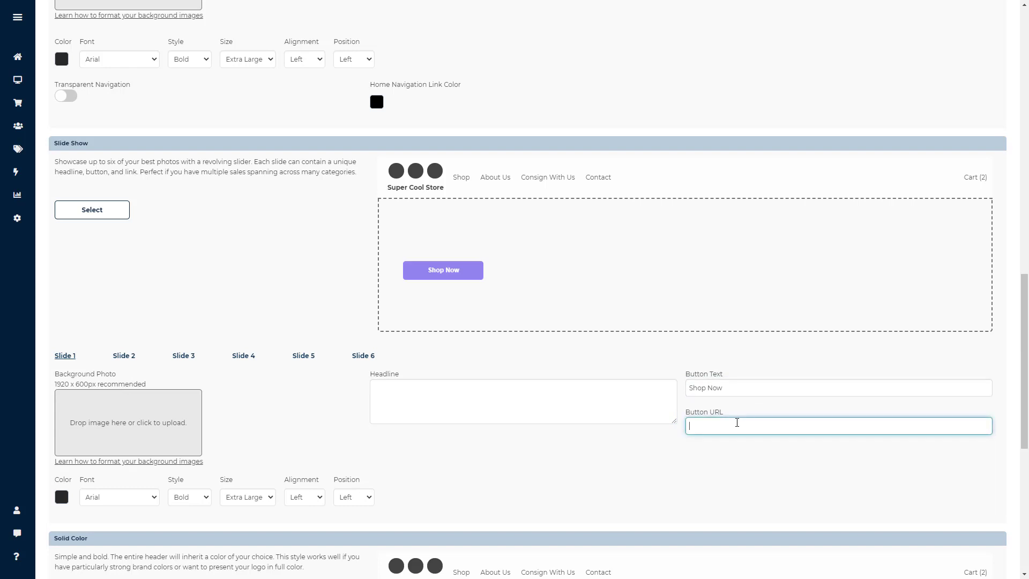
{"action": "left_click", "coordinate": [722, 474]}
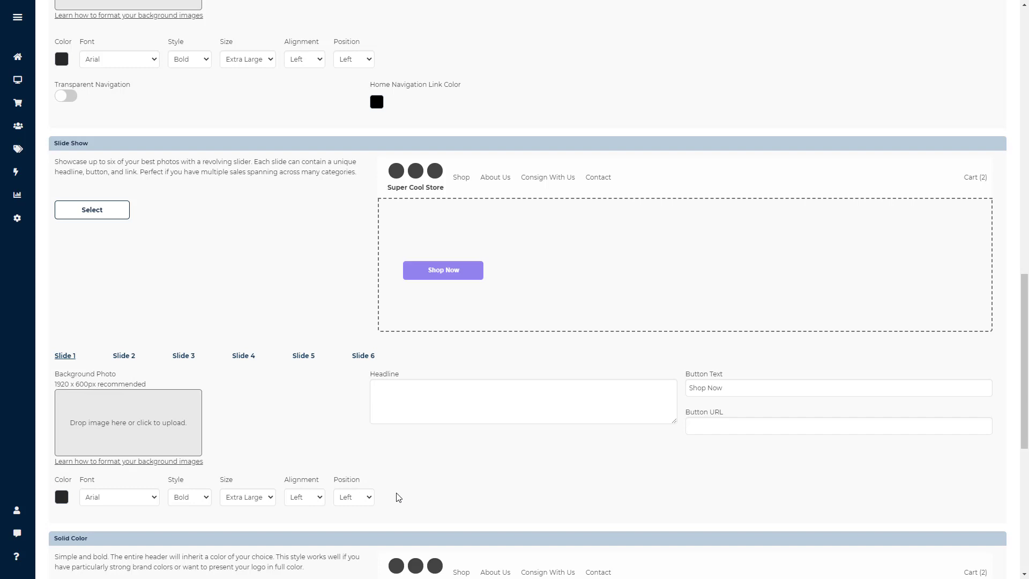
Step: Try the Solid Color header style and set the header back to None
{"action": "scroll", "coordinate": [399, 497], "scroll_direction": "down", "scroll_amount": 7}
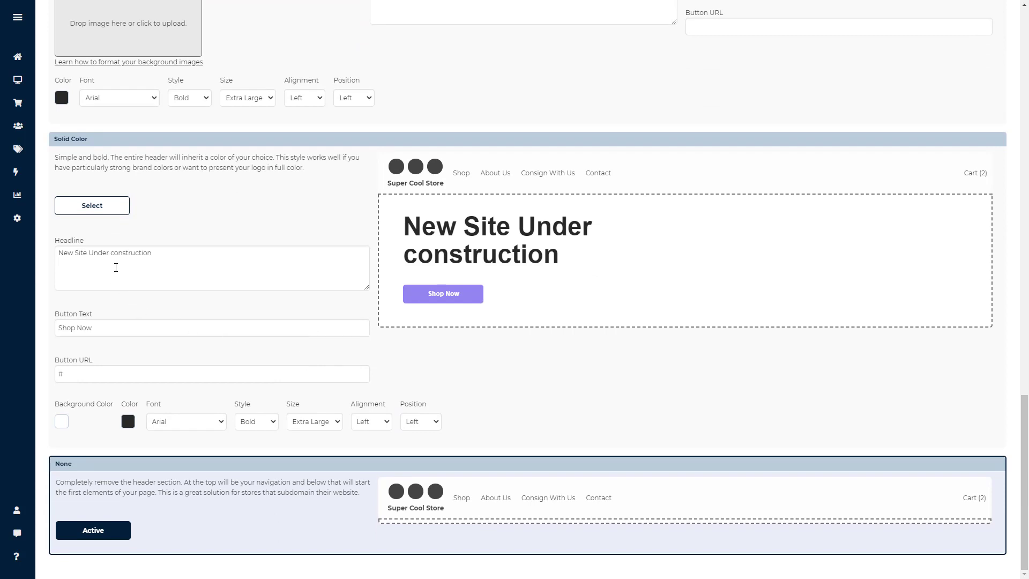
{"action": "left_click", "coordinate": [101, 215]}
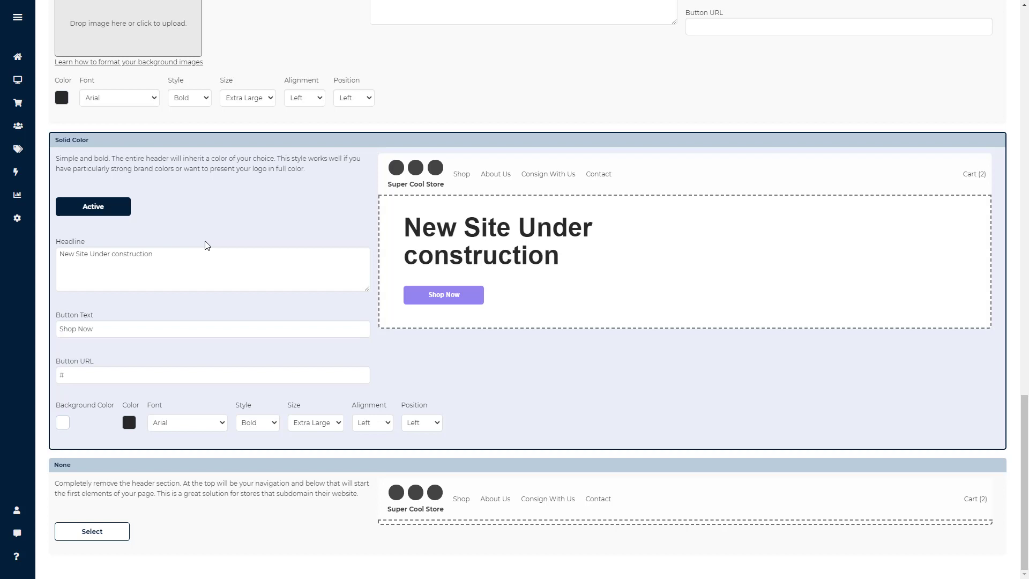
{"action": "left_click", "coordinate": [116, 535]}
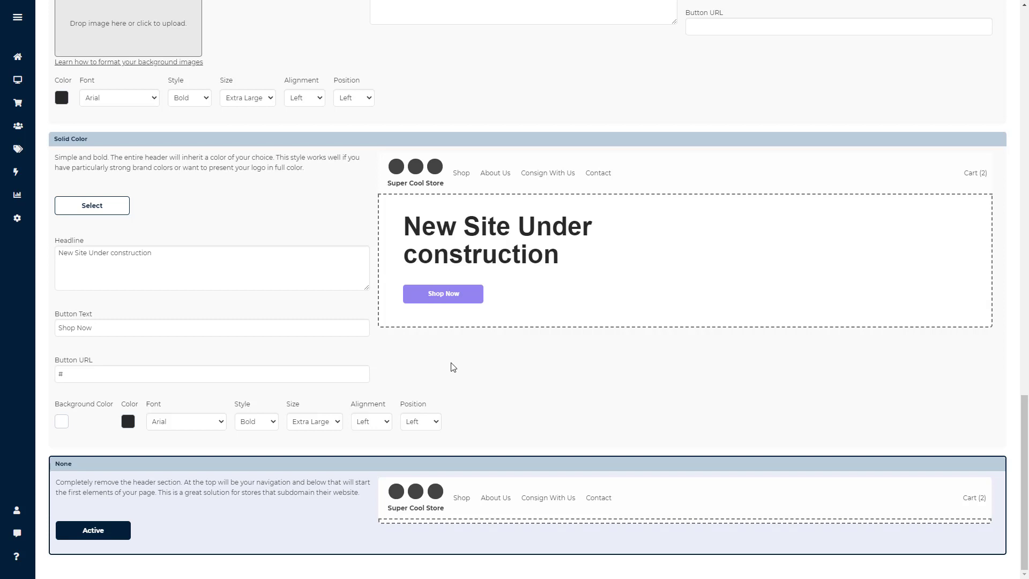
Step: Open the Footer settings and reset the Store Information & Hours content to its default
{"action": "scroll", "coordinate": [453, 367], "scroll_direction": "up", "scroll_amount": 18}
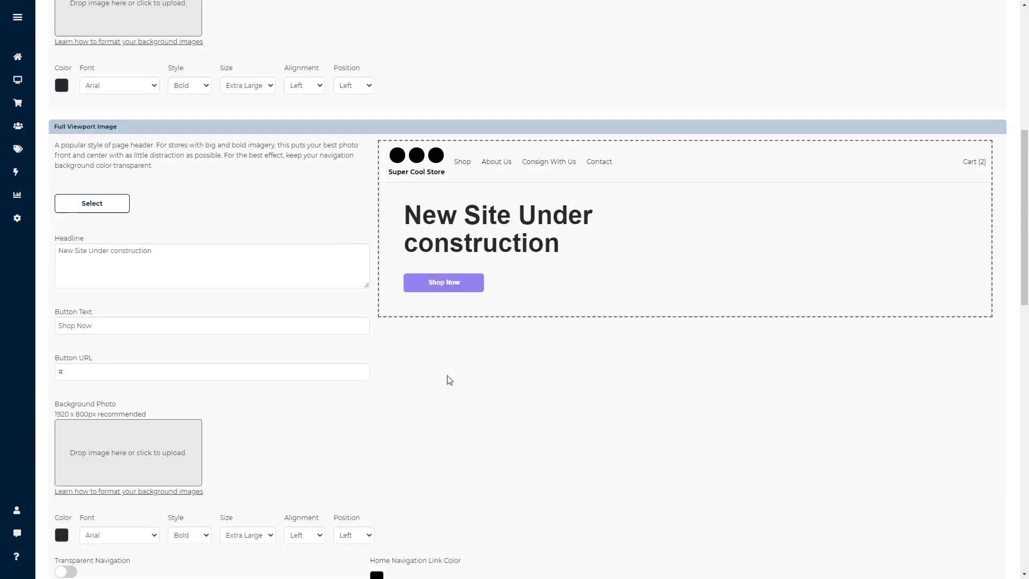
{"action": "scroll", "coordinate": [450, 380], "scroll_direction": "up", "scroll_amount": 5}
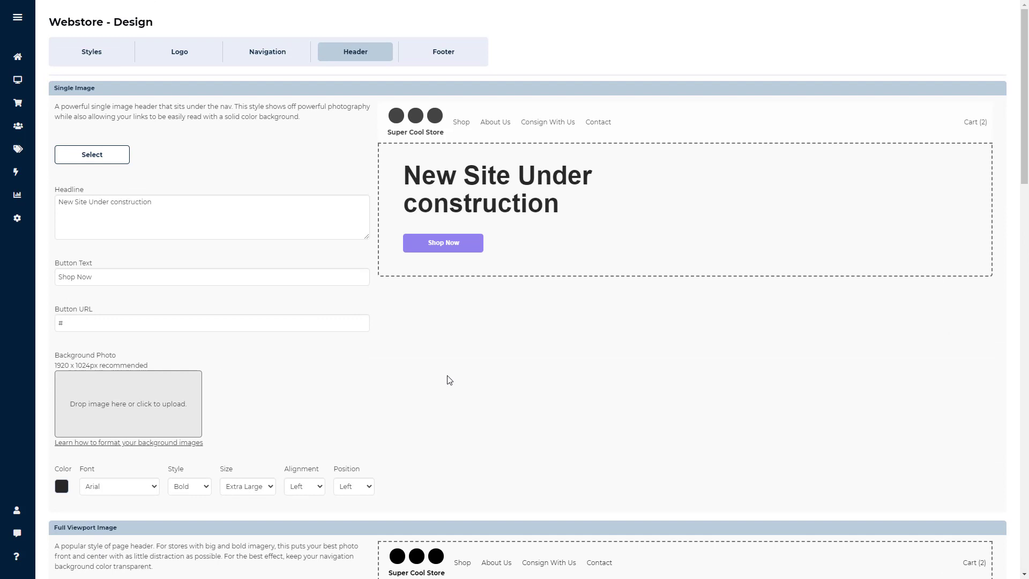
{"action": "left_click", "coordinate": [453, 59]}
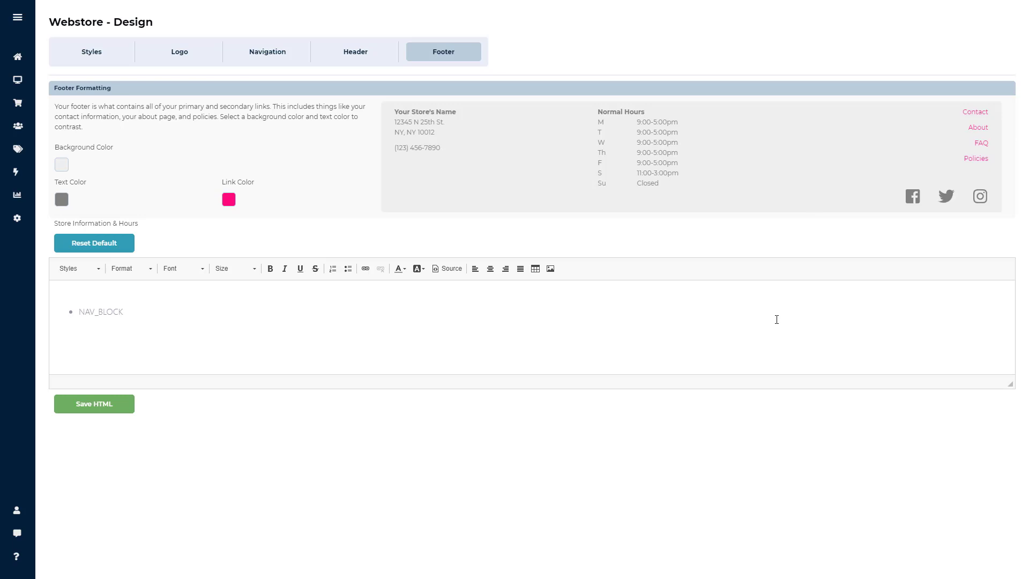
{"action": "left_click", "coordinate": [124, 247]}
{"action": "scroll", "coordinate": [356, 347], "scroll_direction": "down", "scroll_amount": 10}
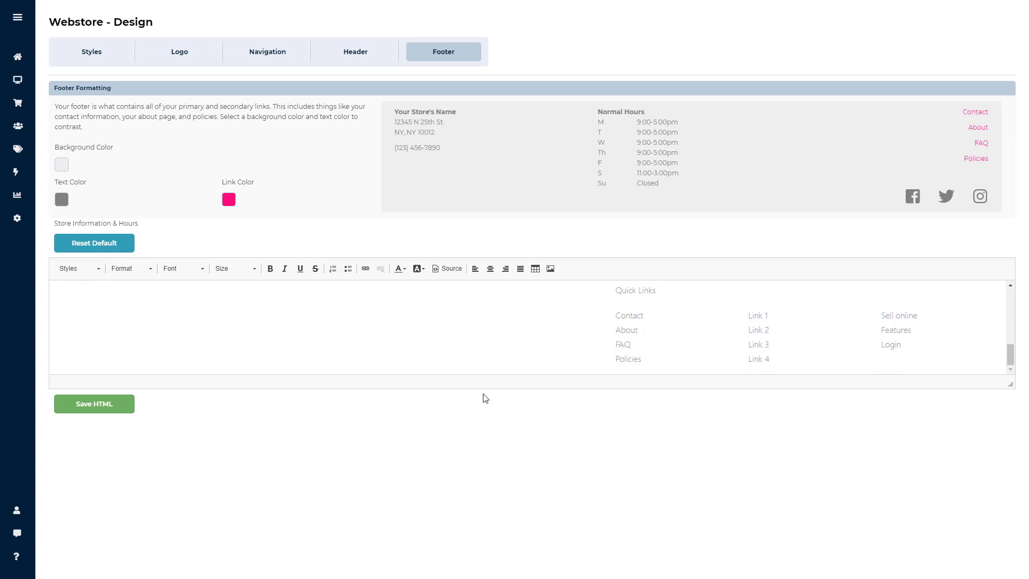
Step: Inspect the link properties of the Policies entry under Quick Links, then close them without changes
{"action": "left_click", "coordinate": [625, 318]}
{"action": "left_click_drag", "start_coordinate": [641, 358], "coordinate": [615, 353]}
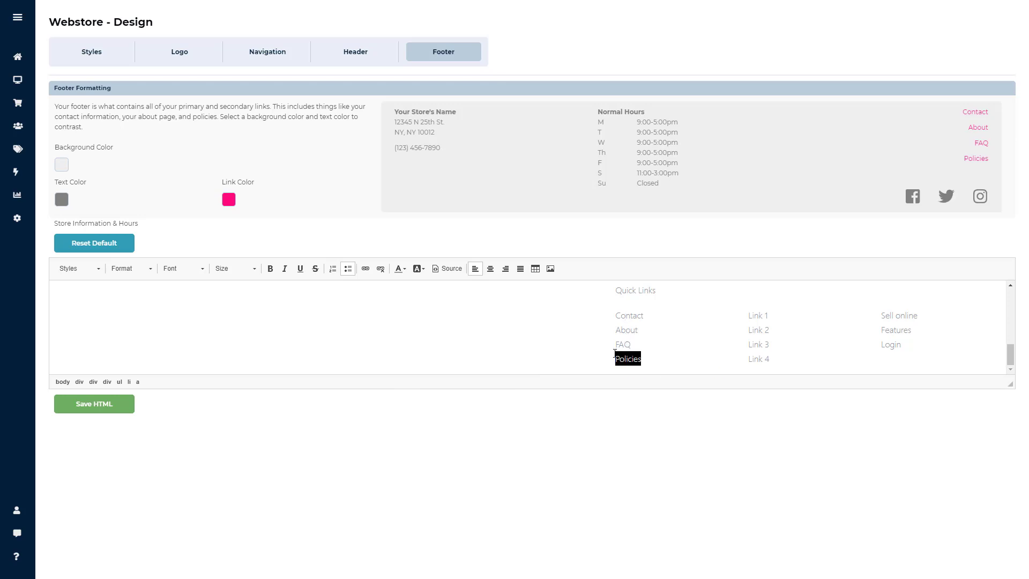
{"action": "double_click", "coordinate": [626, 360]}
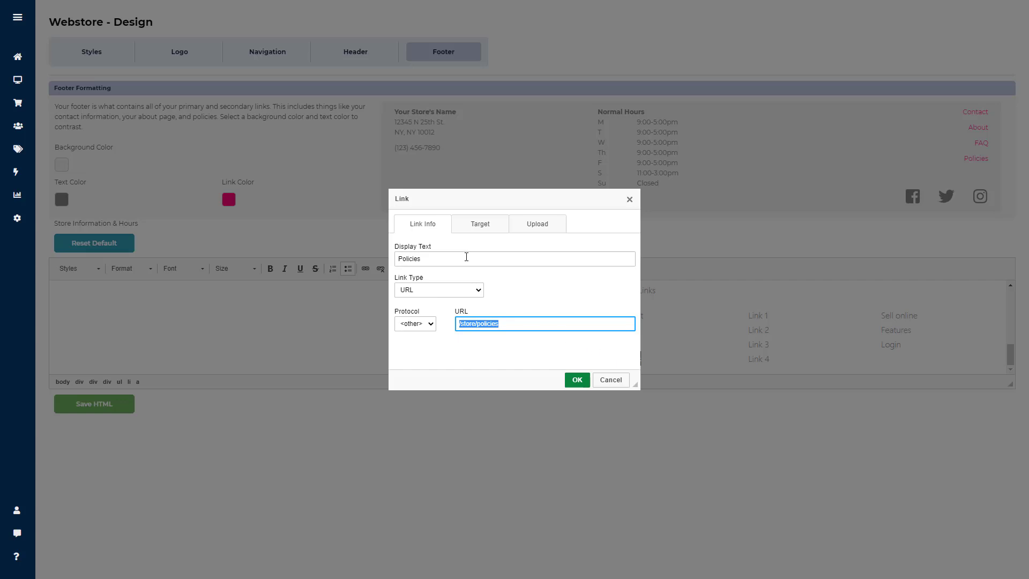
{"action": "left_click", "coordinate": [629, 199]}
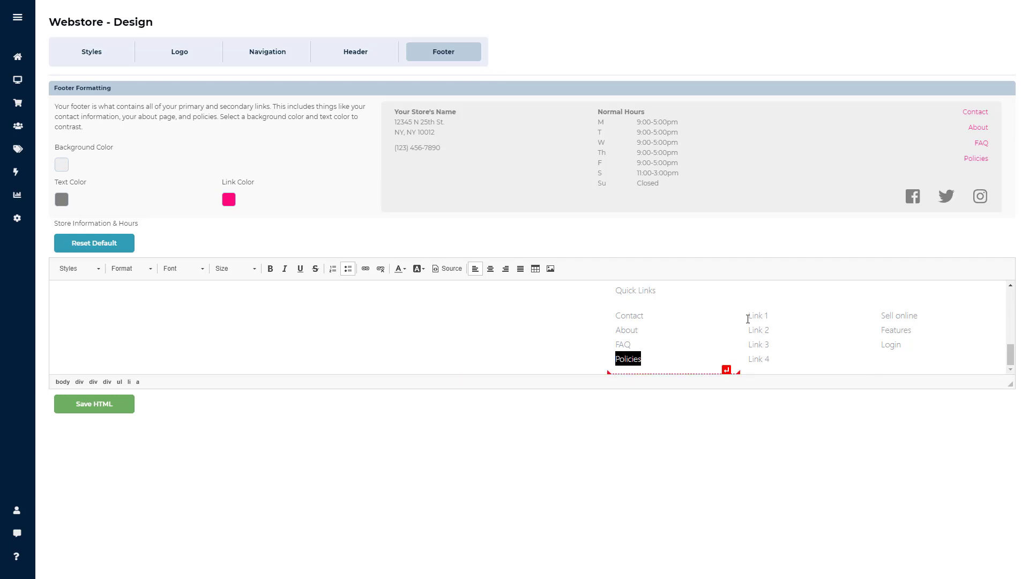
Step: Delete the placeholder entries Link 1 through Link 4 from the footer's Quick Links
{"action": "left_click_drag", "start_coordinate": [748, 318], "coordinate": [782, 380]}
{"action": "key", "text": "BackSpace"}
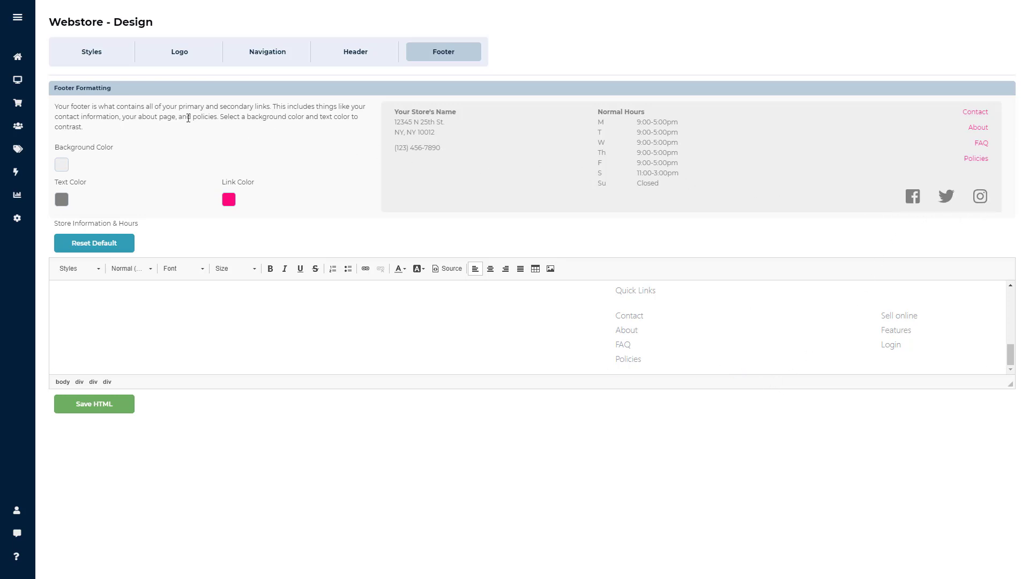
{"action": "mouse_move", "coordinate": [35, 81]}
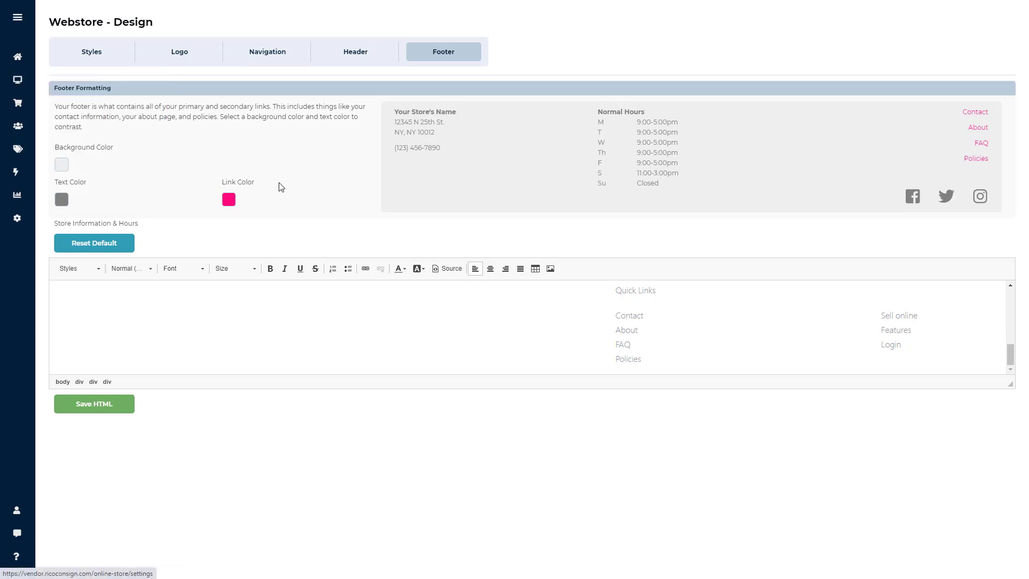
Step: Check the footer's HTML source, return to the formatted view and save the footer
{"action": "left_click", "coordinate": [450, 269]}
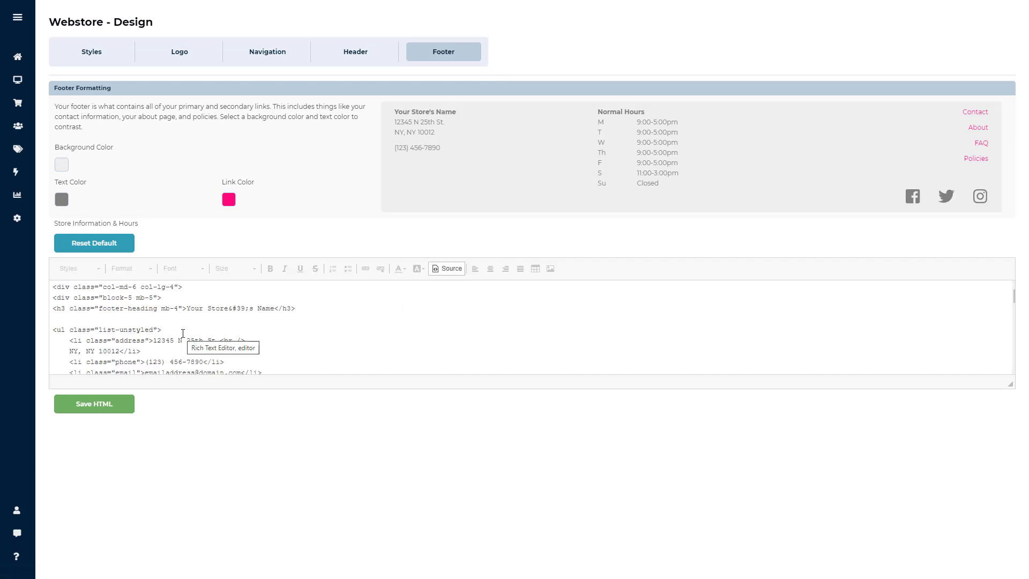
{"action": "left_click", "coordinate": [450, 270]}
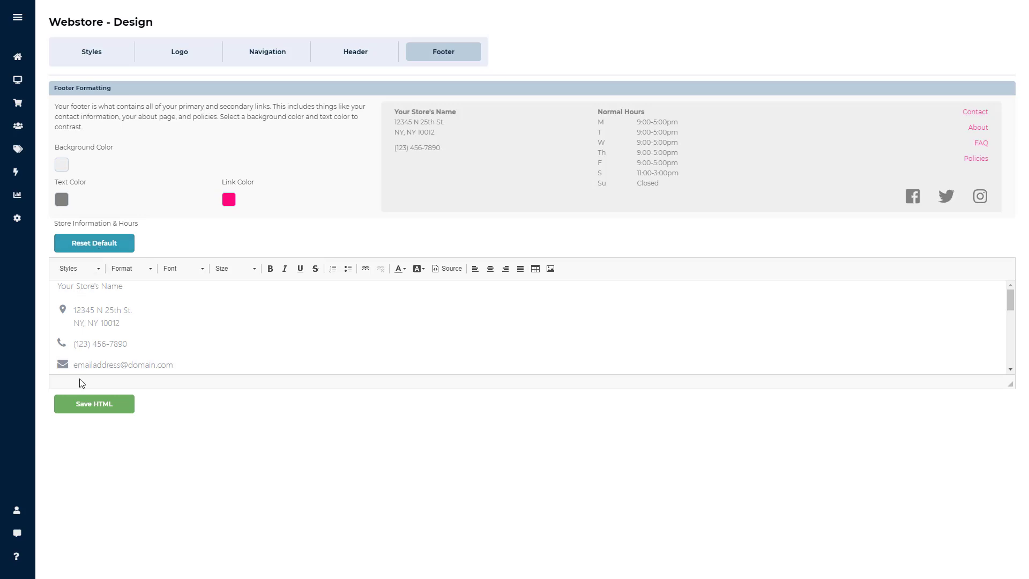
{"action": "left_click", "coordinate": [99, 415]}
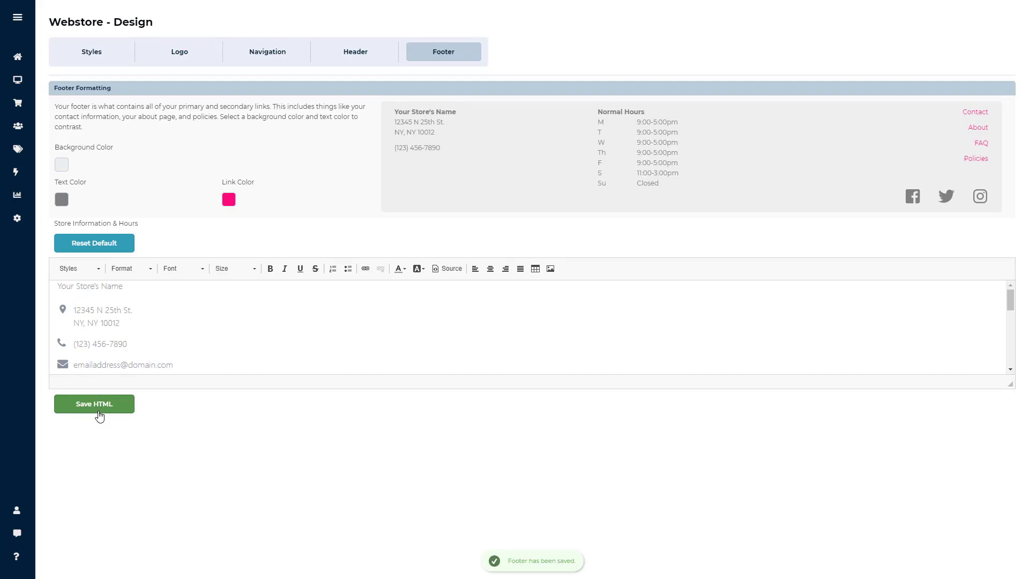